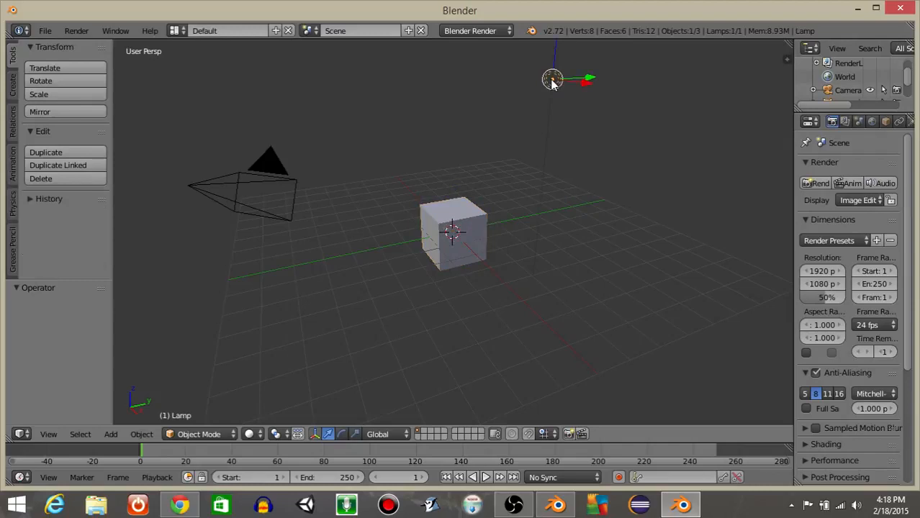
Delete the lamp and the camera from the default scene, keeping only the cube.
key(x)
click(550, 82)
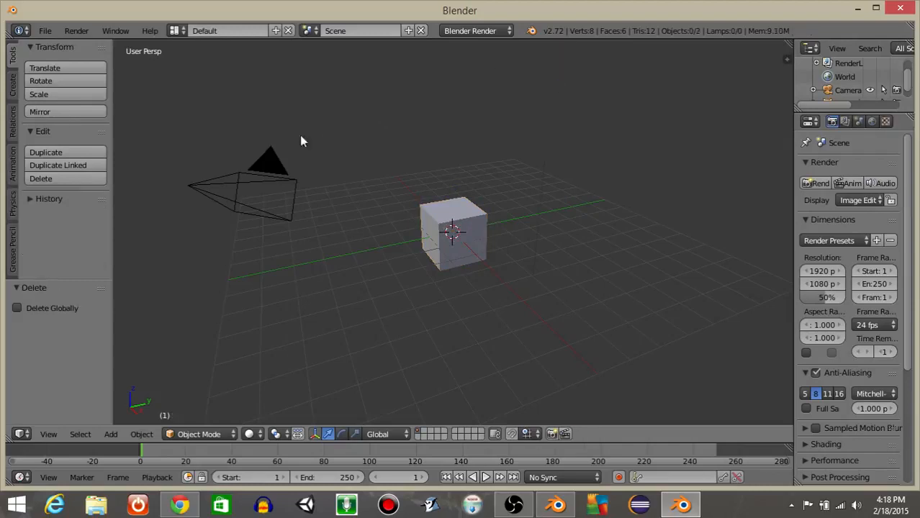
right_click(227, 182)
key(x)
click(252, 179)
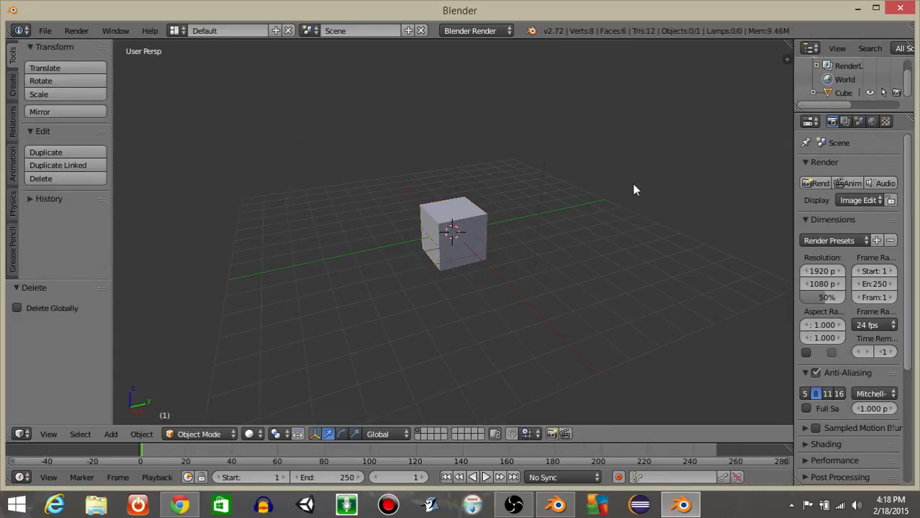
Widen the properties area and switch the render engine to Blender Game.
drag(793, 151, 498, 130)
click(462, 31)
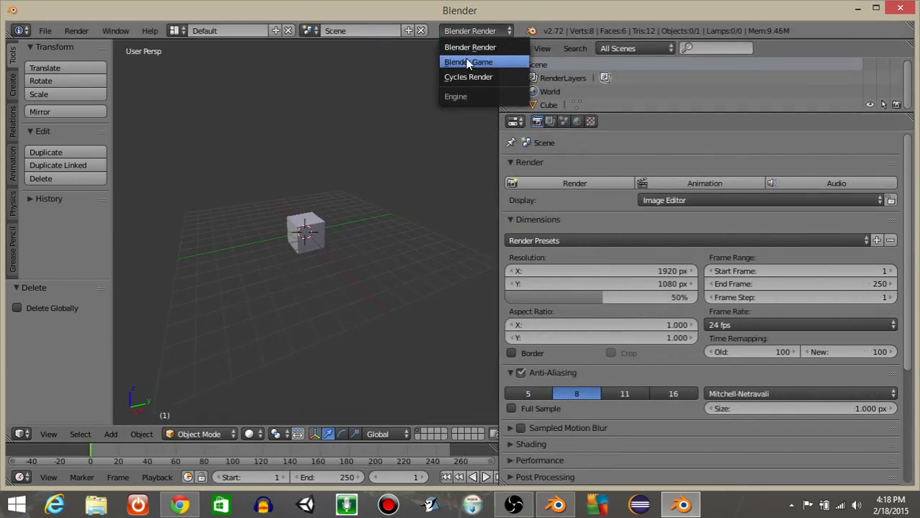
click(468, 60)
Set the cube's physics type to Character and enable Actor for it.
right_click(299, 232)
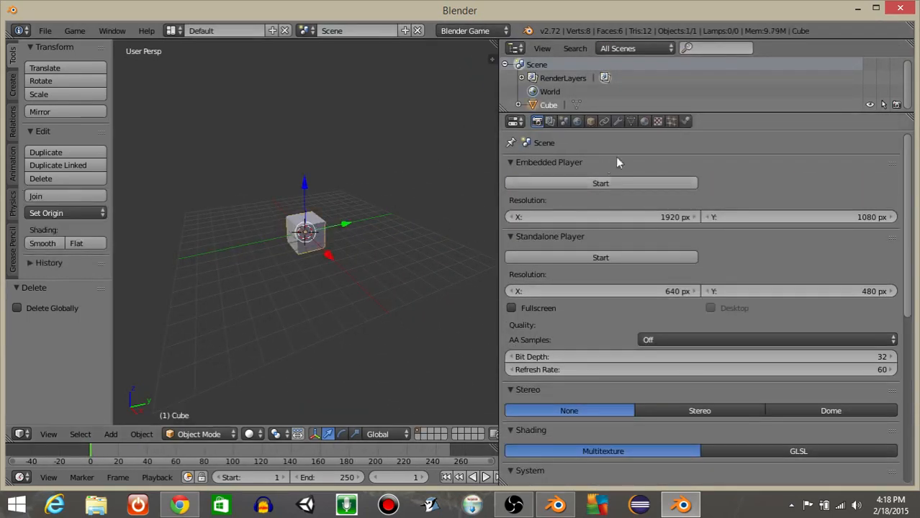
click(685, 122)
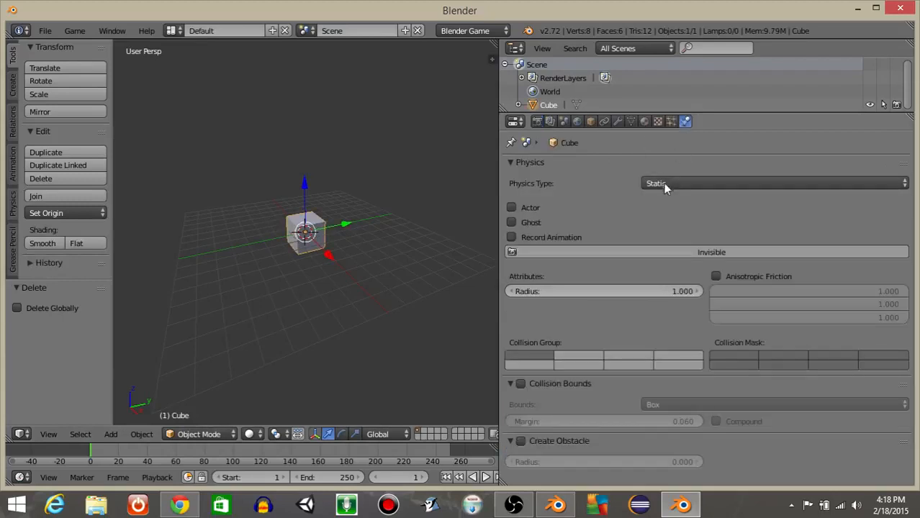
click(665, 185)
click(673, 317)
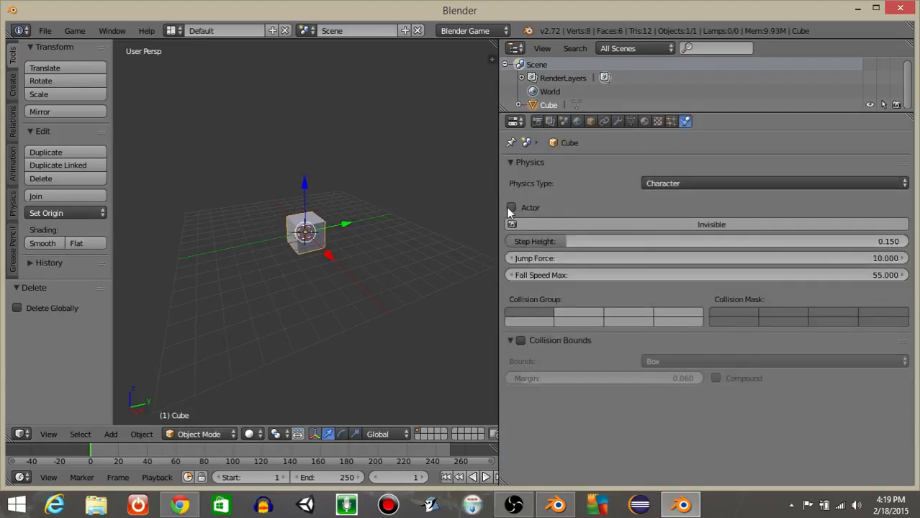
drag(509, 191, 748, 189)
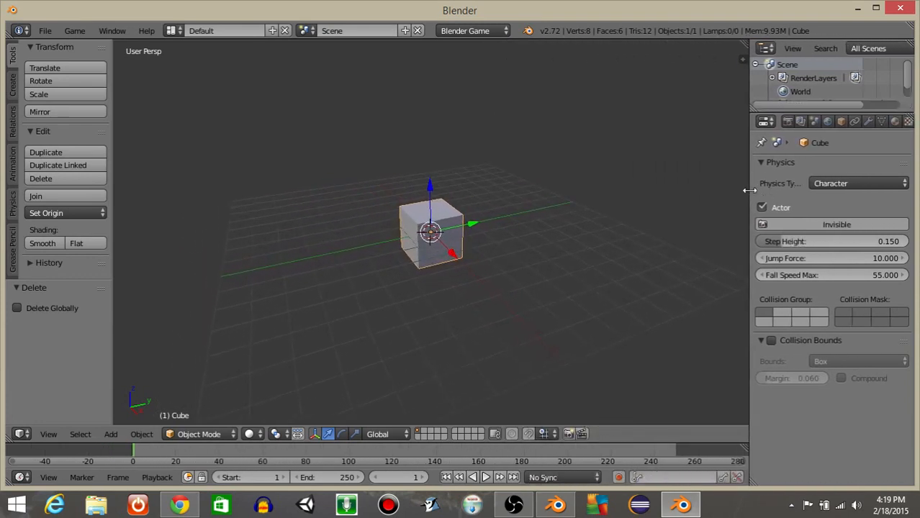
Change the screen layout to Game Logic, keeping Blender Game as the engine.
click(173, 30)
click(190, 106)
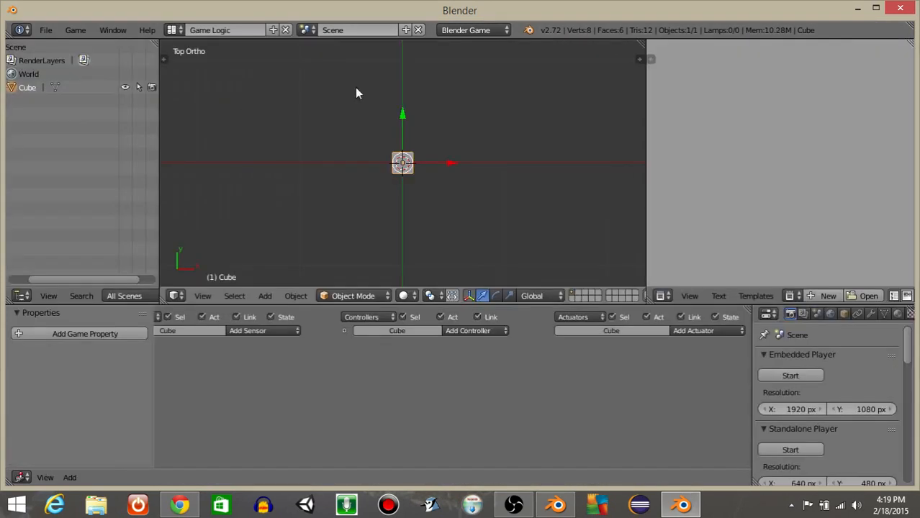
click(453, 31)
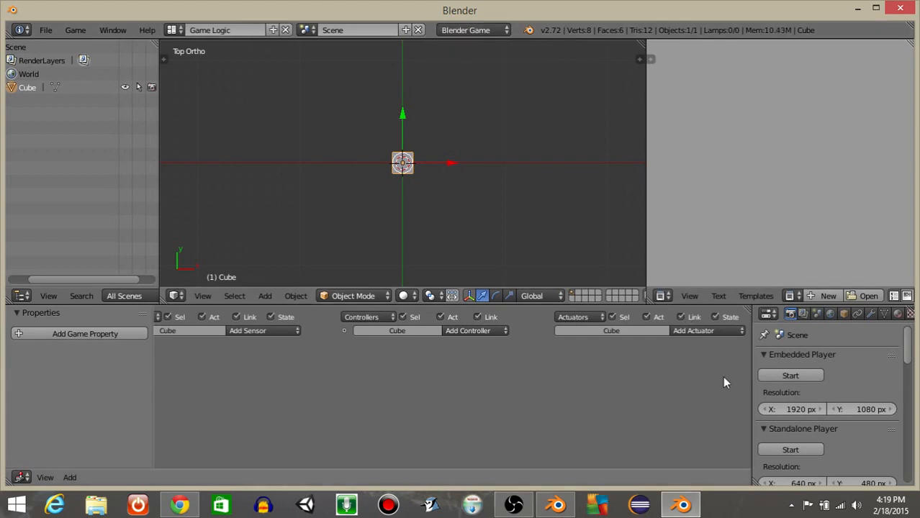
Make the cube material's diffuse colour blue, about R 0.006, G 0.000, B 0.800.
drag(751, 383, 472, 382)
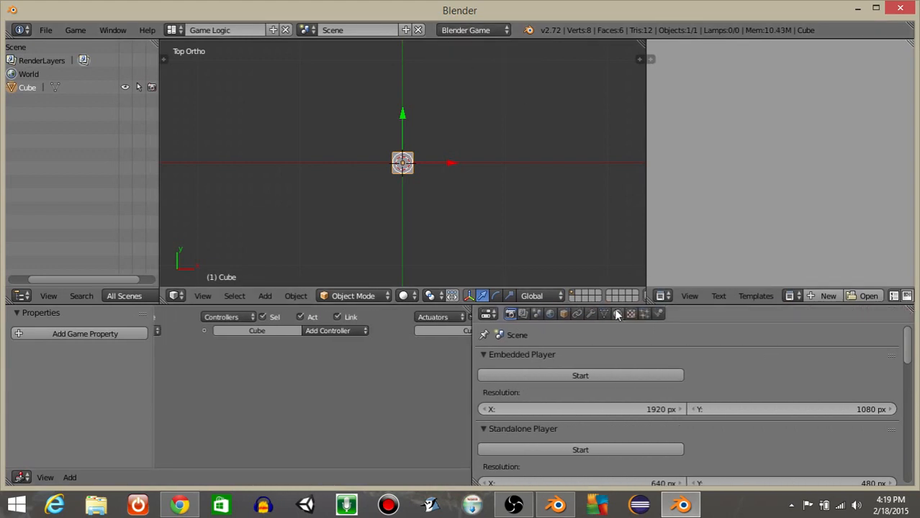
click(617, 315)
scroll(561, 354, down, 4)
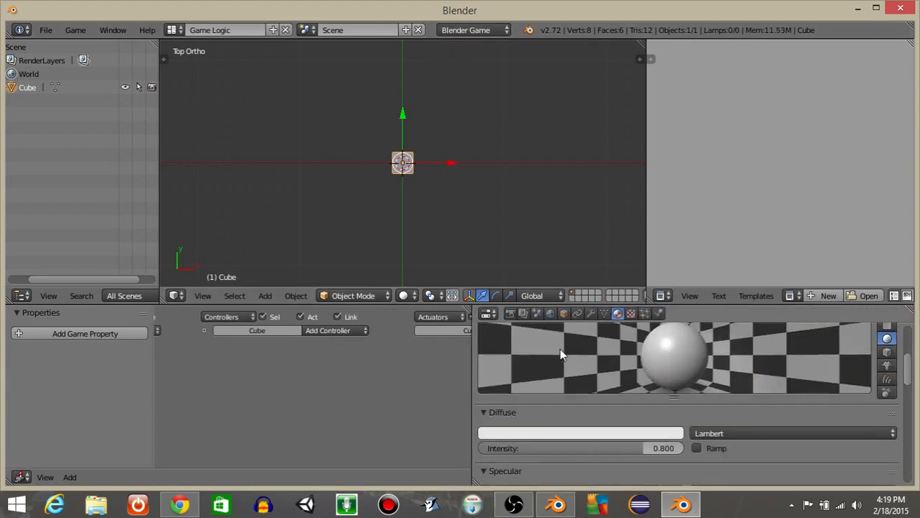
click(558, 436)
drag(557, 305, 651, 254)
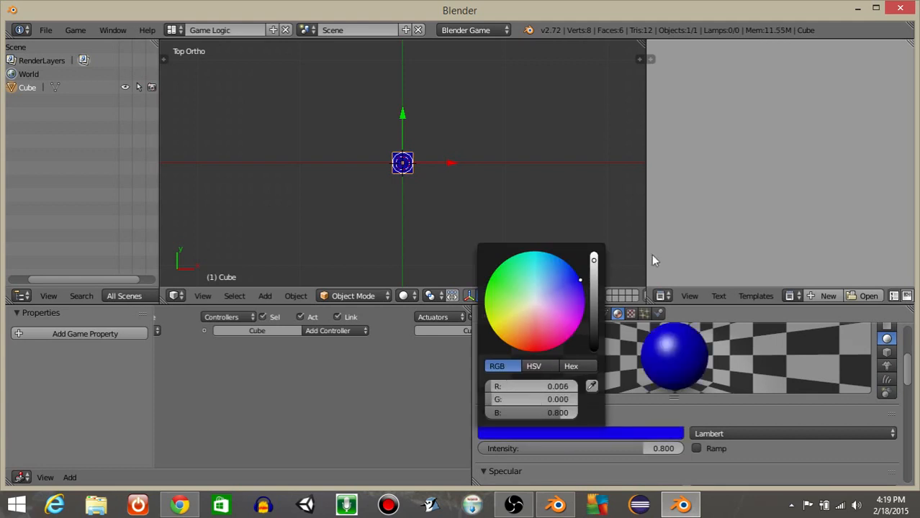
Add a plane and move it straight down along Z to just beneath the blue cube.
scroll(395, 207, up, 7)
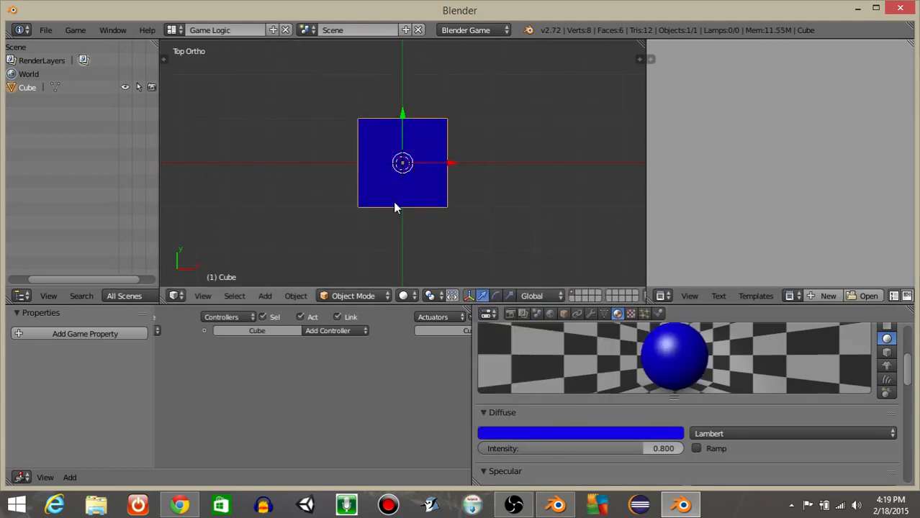
key(space)
text(add pla)
key(Return)
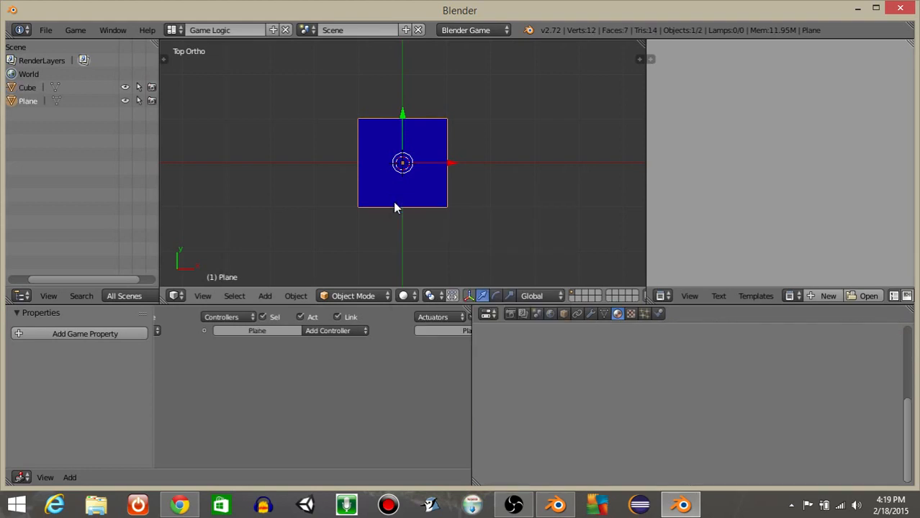
middle_drag(366, 229, 385, 130)
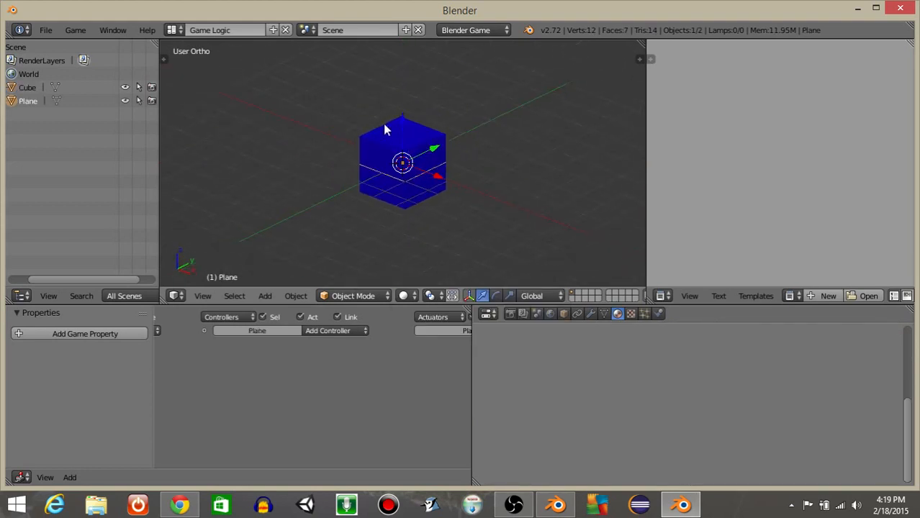
drag(400, 118, 425, 165)
Scale the plane up by a factor of 10 to form a ground surface.
text(s)
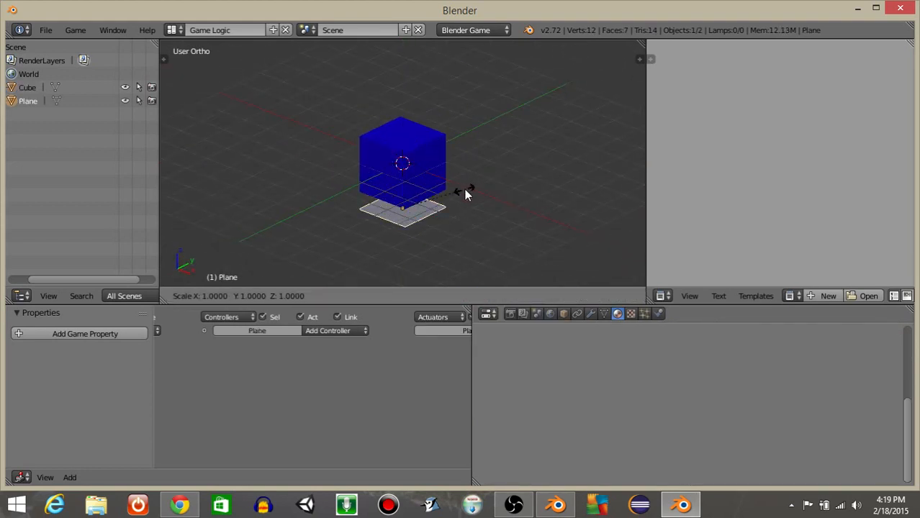
text(10)
key(Return)
scroll(332, 193, down, 3)
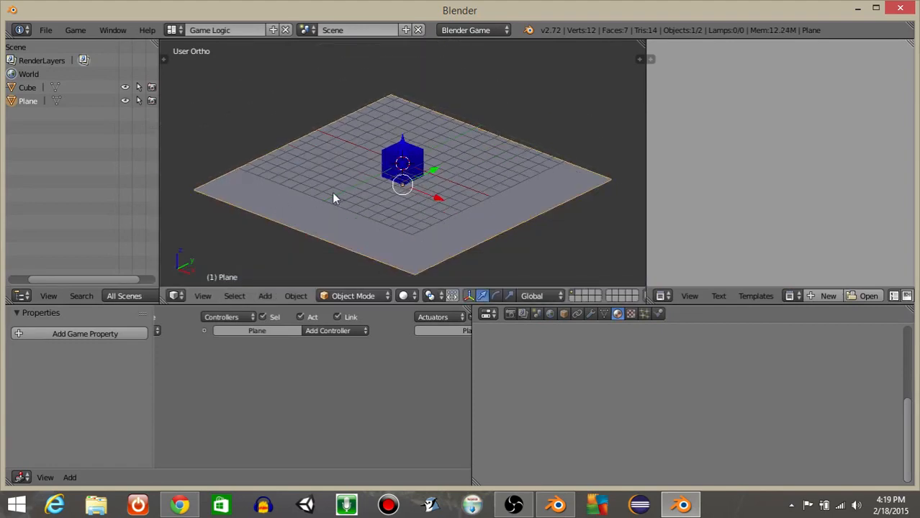
Select the cube, run the game to preview its physics on the plane, and stop it.
middle_drag(468, 184, 382, 211)
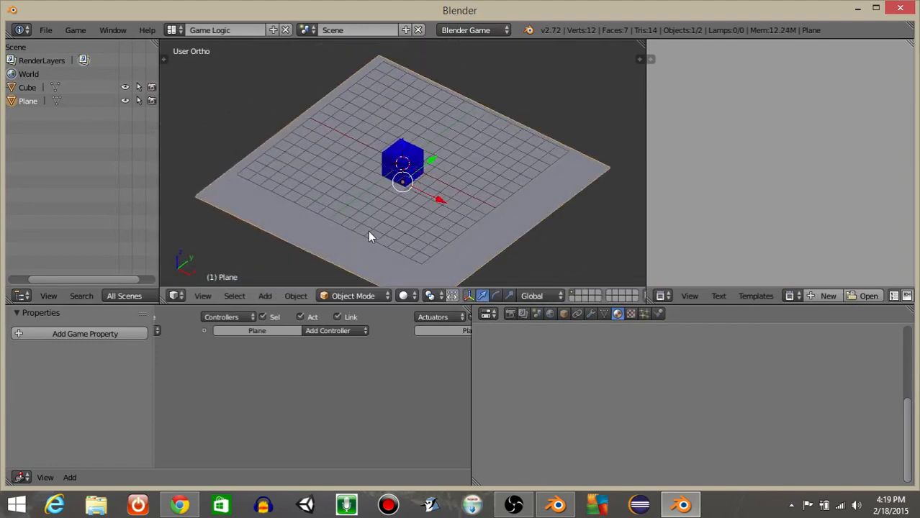
right_click(418, 170)
middle_drag(490, 185, 455, 131)
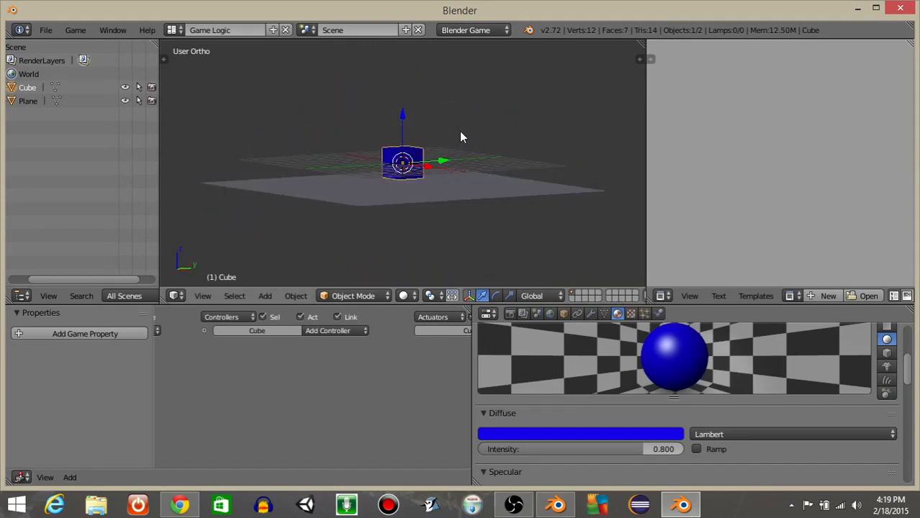
key(p)
key(Escape)
Add a Float game property named player to the cube, widening the logic and properties areas.
drag(470, 384, 595, 383)
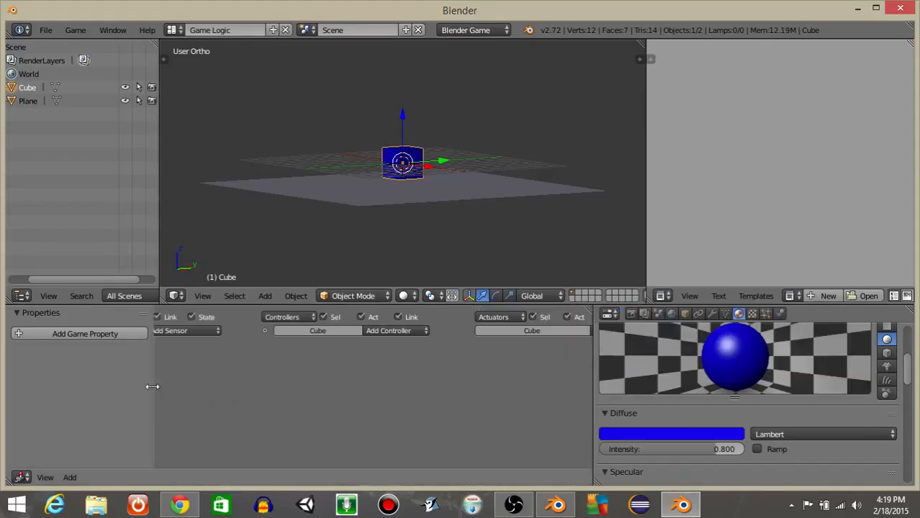
drag(152, 393, 303, 396)
click(151, 335)
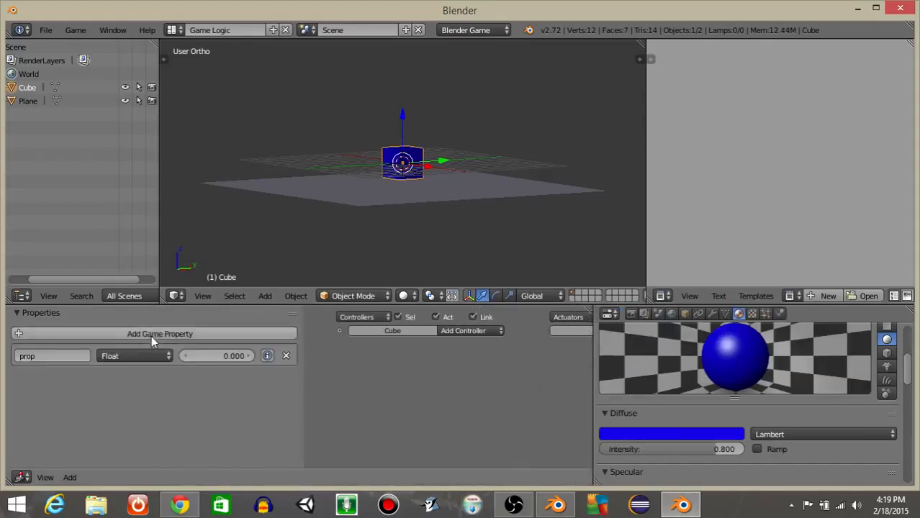
click(63, 357)
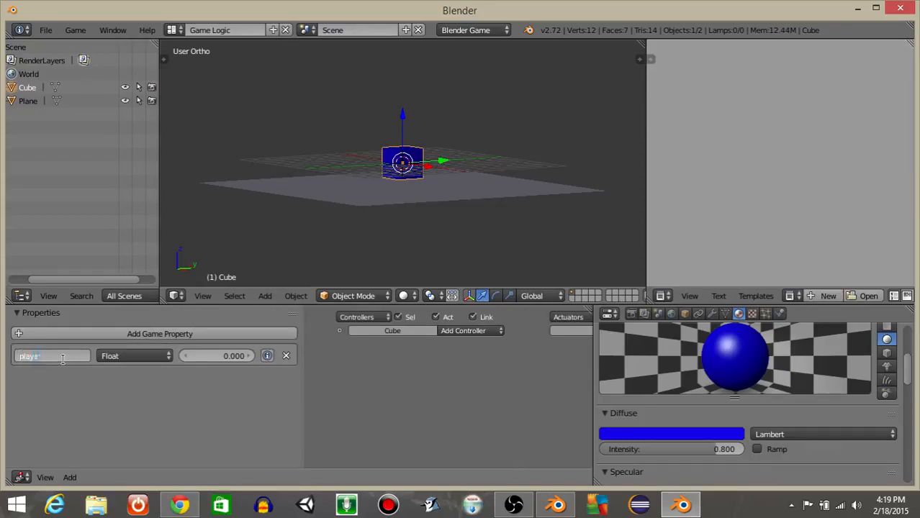
Add a second game property named ammo to the cube, of type Integer with debug printing enabled.
click(97, 336)
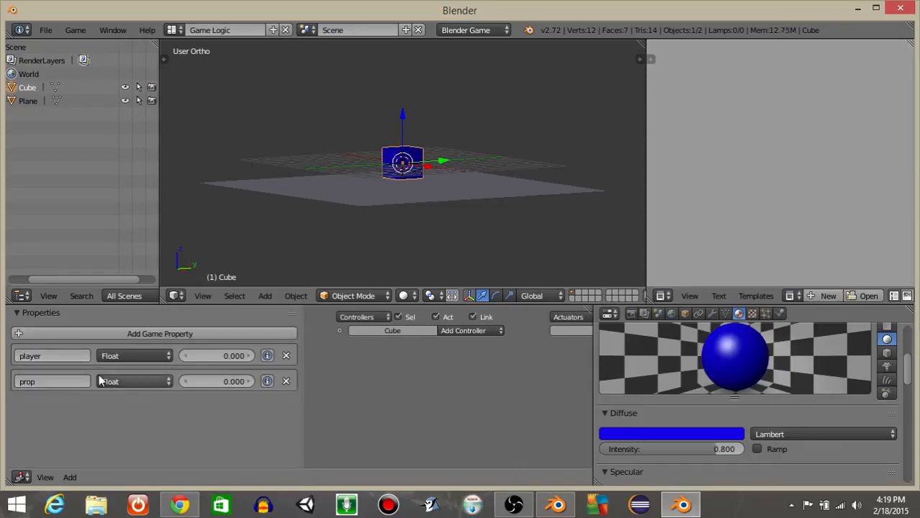
click(115, 382)
click(113, 351)
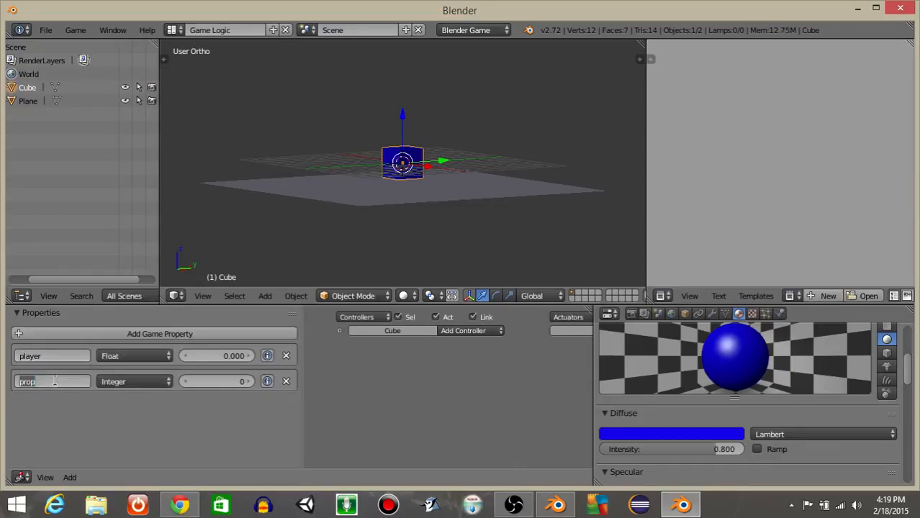
text(ammo)
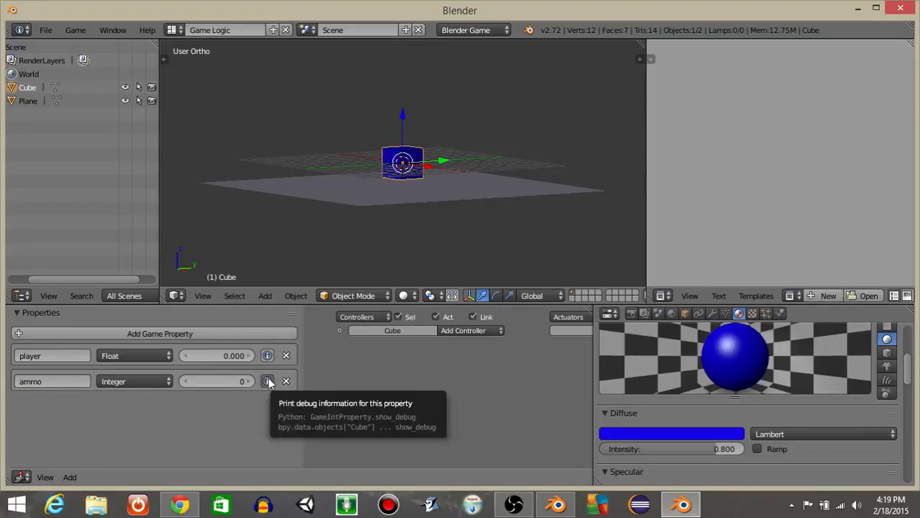
Enable Show Debug Properties and run the game briefly to check the on-screen ammo read-out.
click(74, 30)
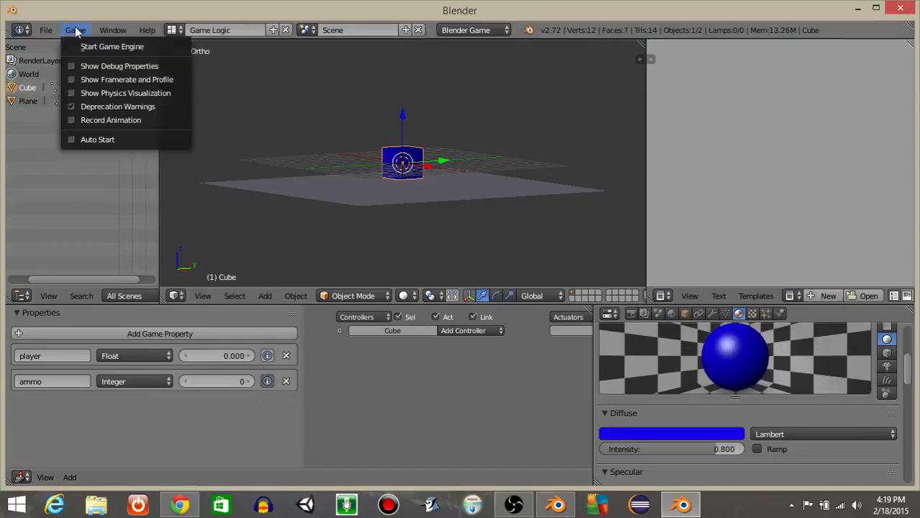
click(98, 64)
key(p)
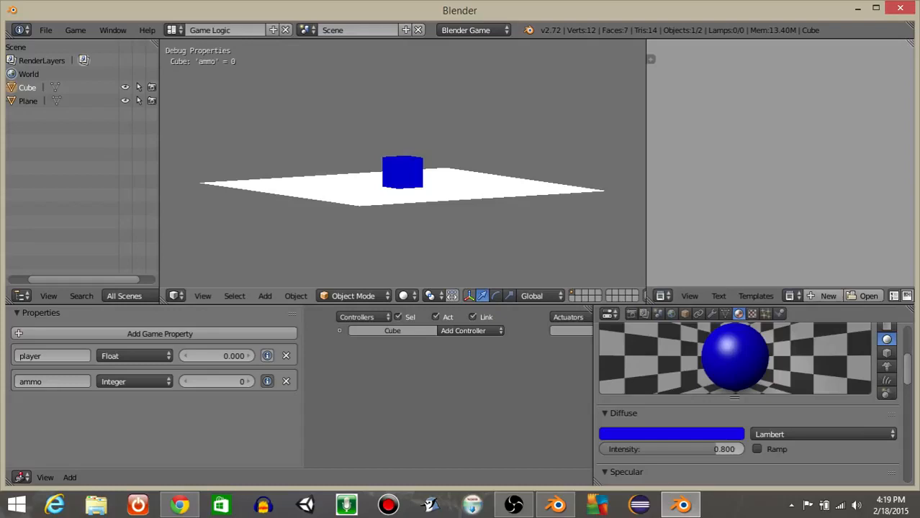
key(Escape)
Enlarge the logic brick area and add a Keyboard sensor to the cube.
ctrl+scroll(419, 380, left, 5)
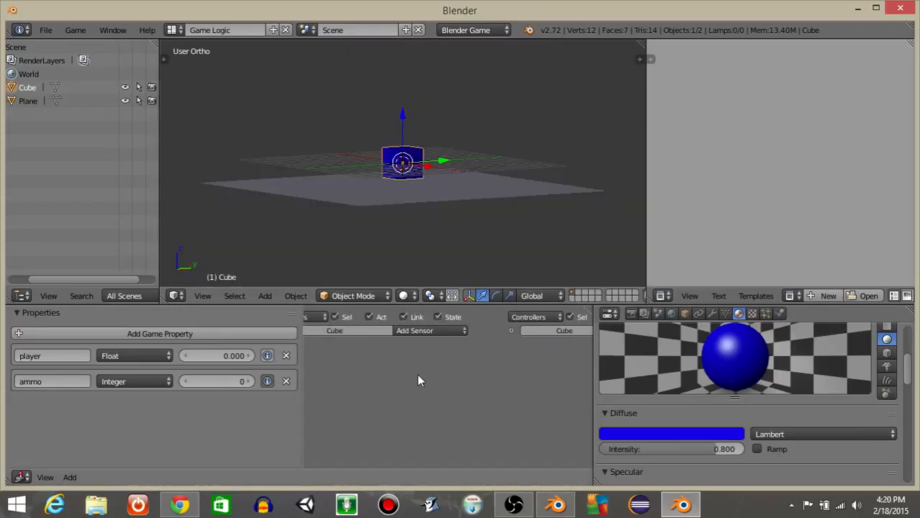
scroll(370, 400, up, 4)
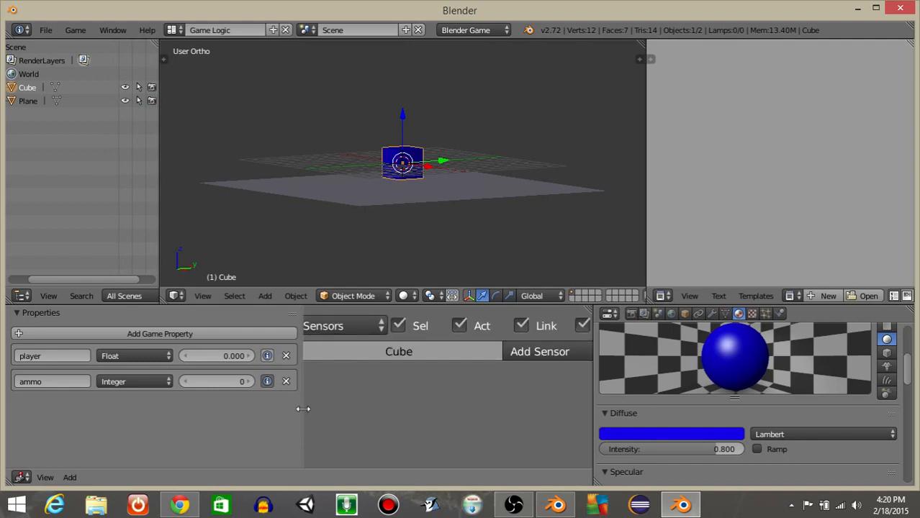
drag(303, 409, 143, 413)
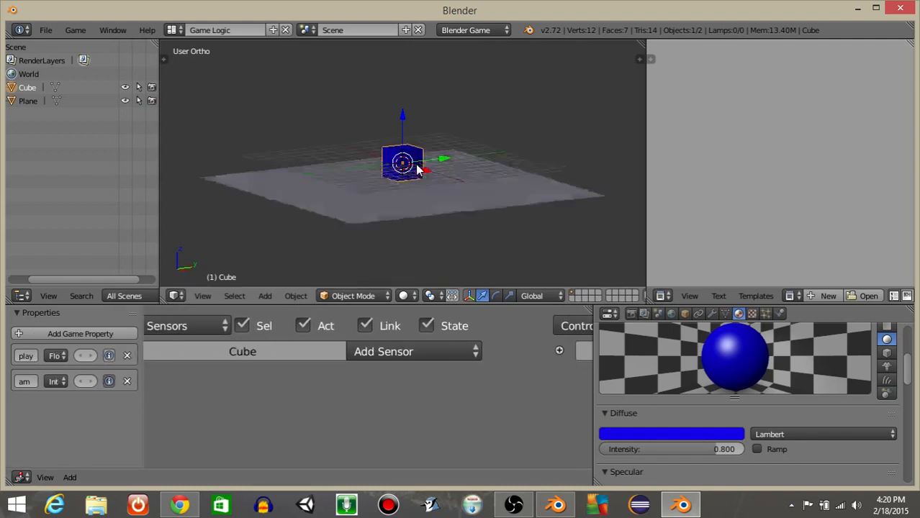
click(389, 351)
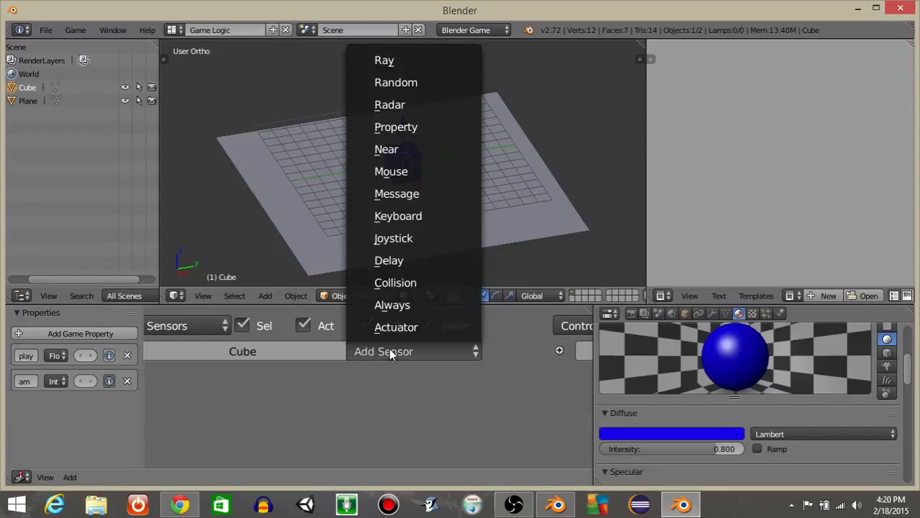
click(408, 216)
scroll(251, 403, up, 2)
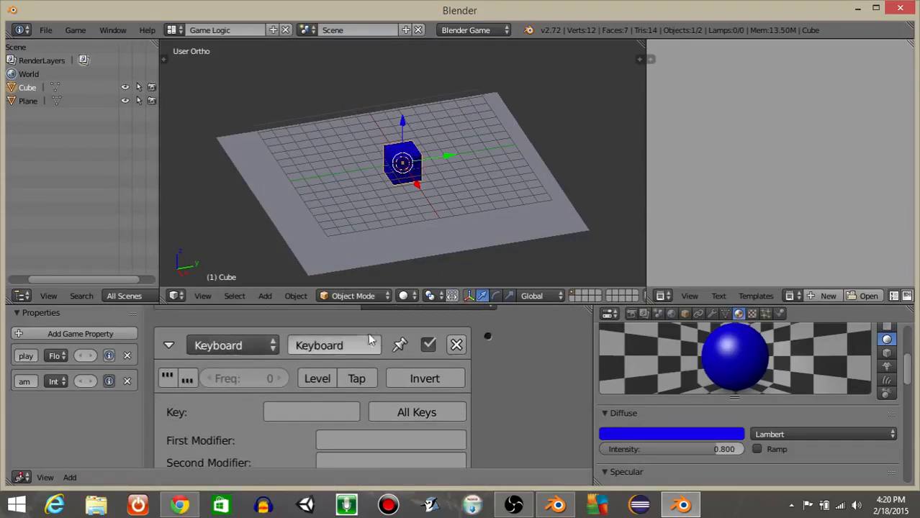
Name the Keyboard sensor forward, assign the W key to it and collapse its brick.
click(329, 348)
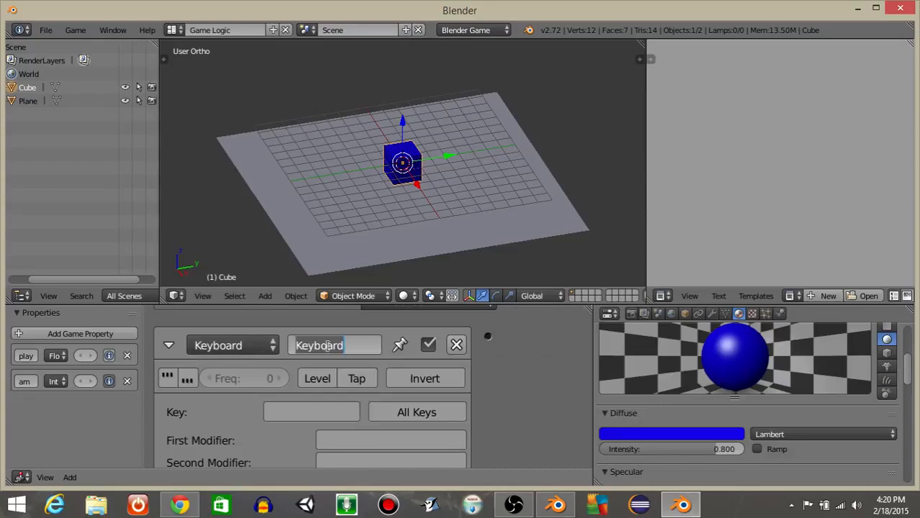
text(forwa)
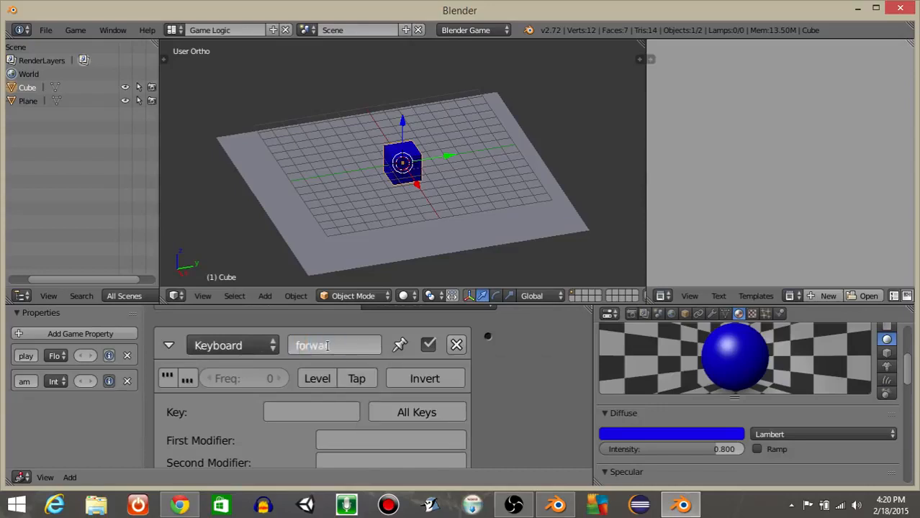
text(rd)
click(308, 413)
key(w)
click(169, 347)
ctrl+scroll(472, 390, right, 5)
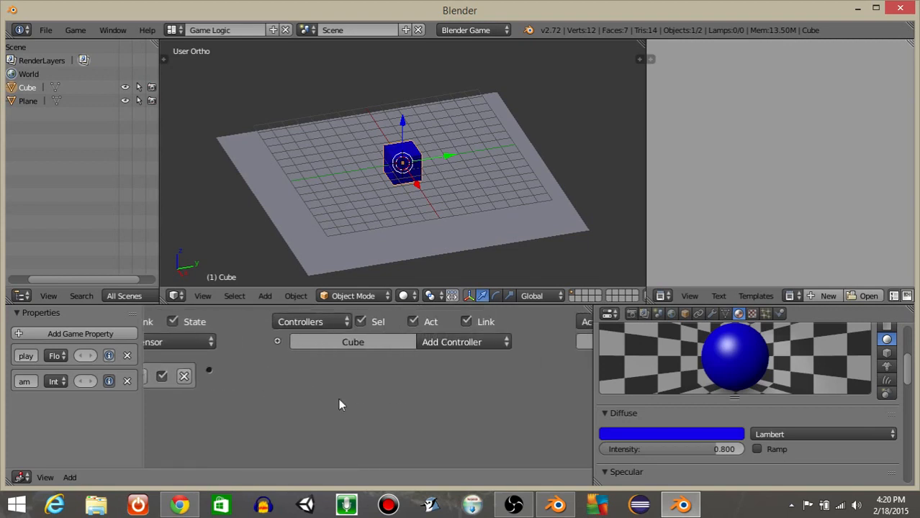
Add a Motion actuator of type Simple Motion to the cube with a Y location of 0.20.
ctrl+scroll(340, 405, right, 5)
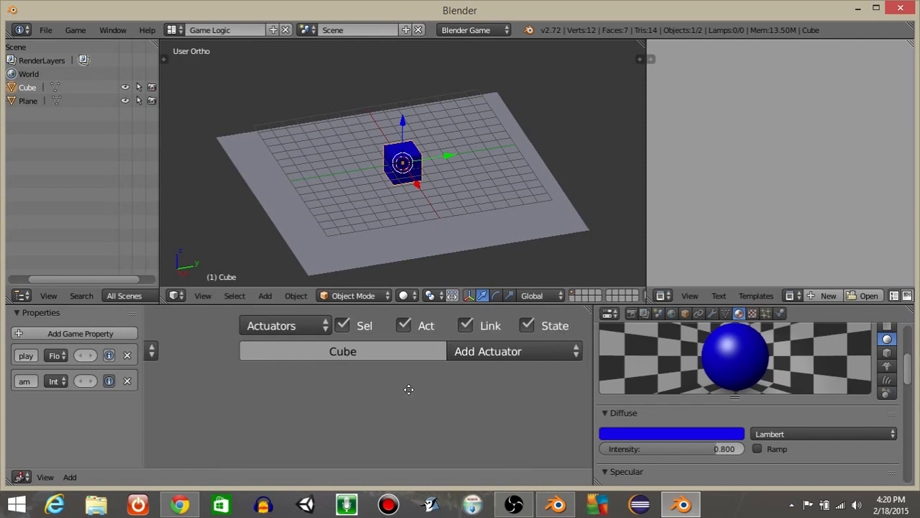
click(513, 350)
click(475, 154)
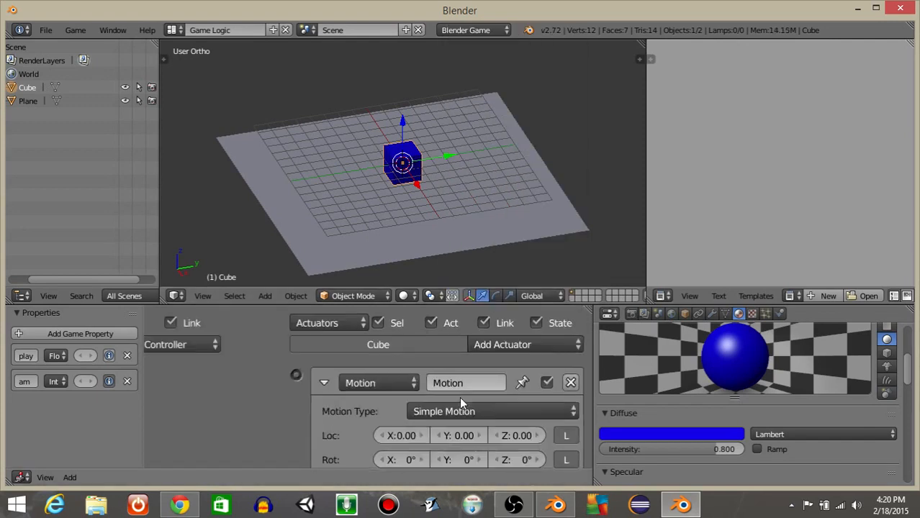
scroll(462, 404, down, 2)
click(481, 418)
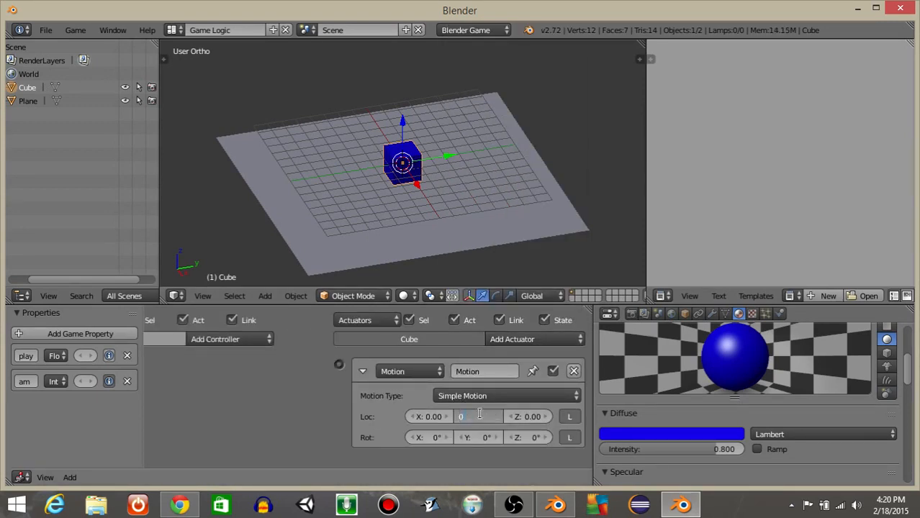
key(Return)
Link the forward sensor to the Motion actuator and run the game briefly to test the movement.
scroll(481, 418, down, 3)
scroll(201, 365, down, 1)
middle_drag(266, 376, 355, 382)
drag(232, 351, 483, 350)
key(p)
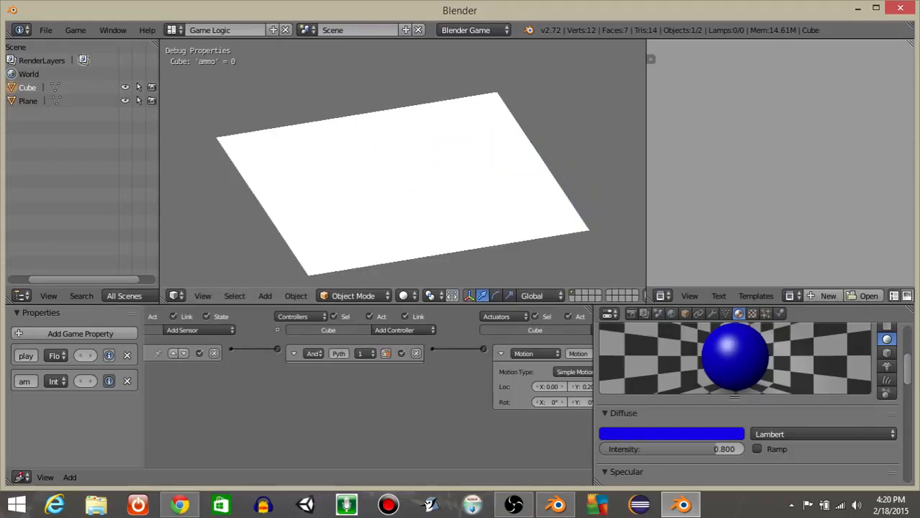
key(Escape)
Collapse the Motion and And bricks and move the cube along negative Y towards the plane's edge.
click(501, 354)
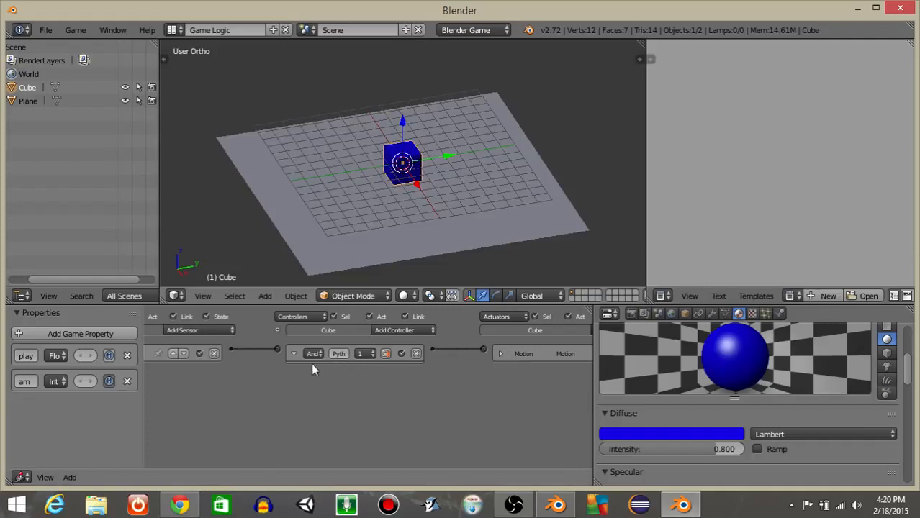
click(293, 355)
middle_drag(235, 387, 403, 373)
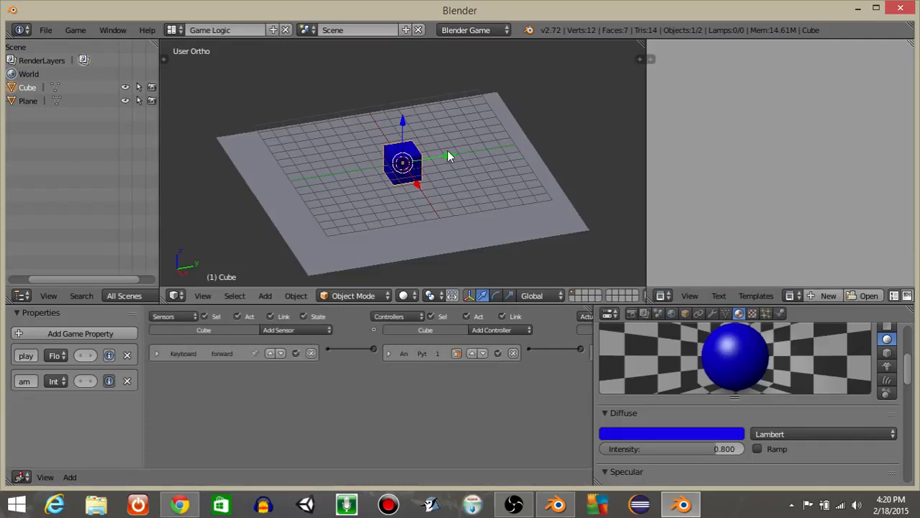
drag(447, 155, 336, 176)
Add a Message sensor to the cube with Tap enabled and the subject ammo.
scroll(316, 383, up, 3)
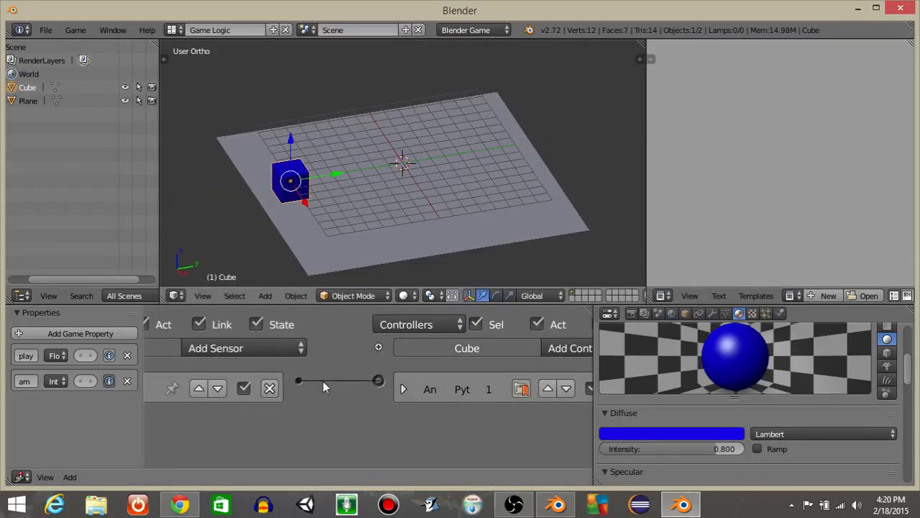
middle_drag(322, 381, 496, 385)
click(403, 351)
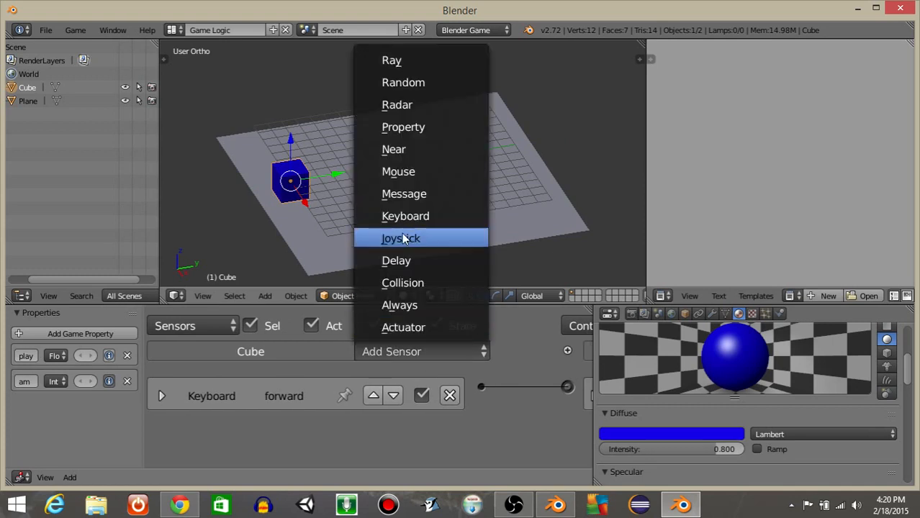
click(404, 193)
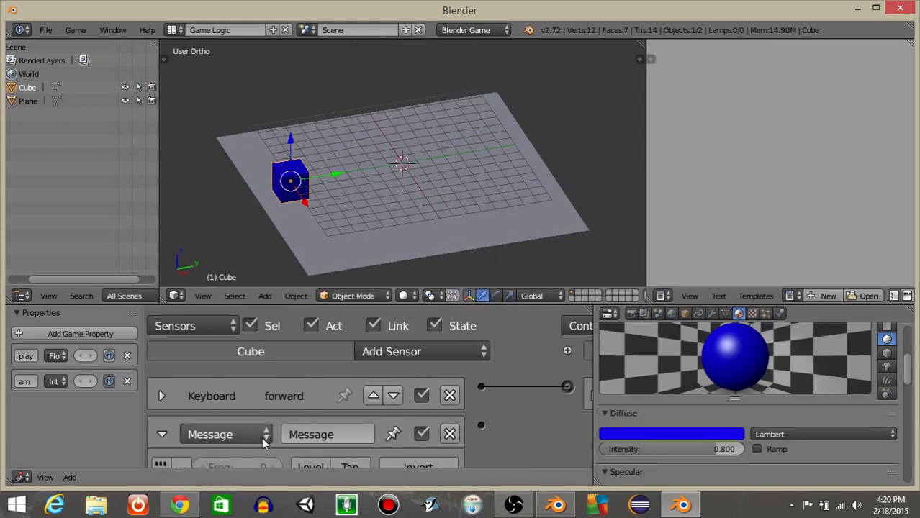
middle_drag(264, 443, 271, 375)
click(356, 400)
click(322, 429)
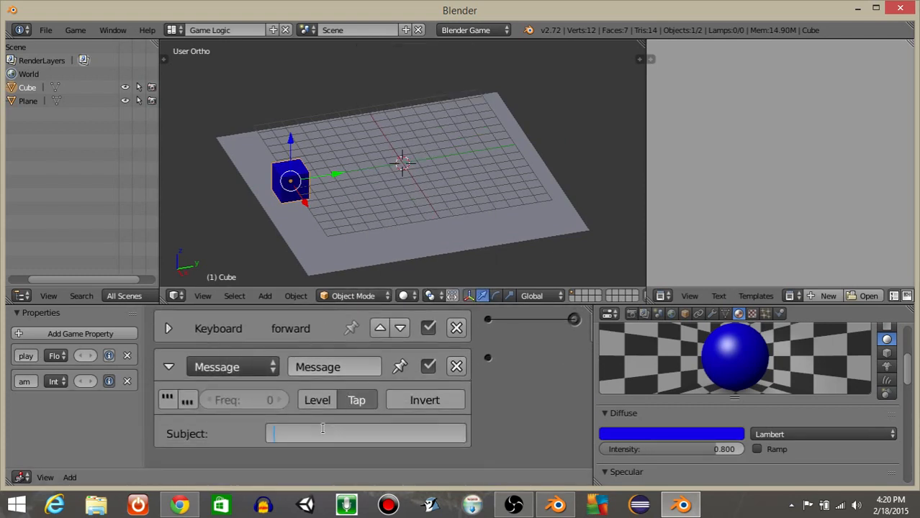
text(ammo)
key(Return)
Name the Message sensor ammo and collapse its brick.
click(324, 368)
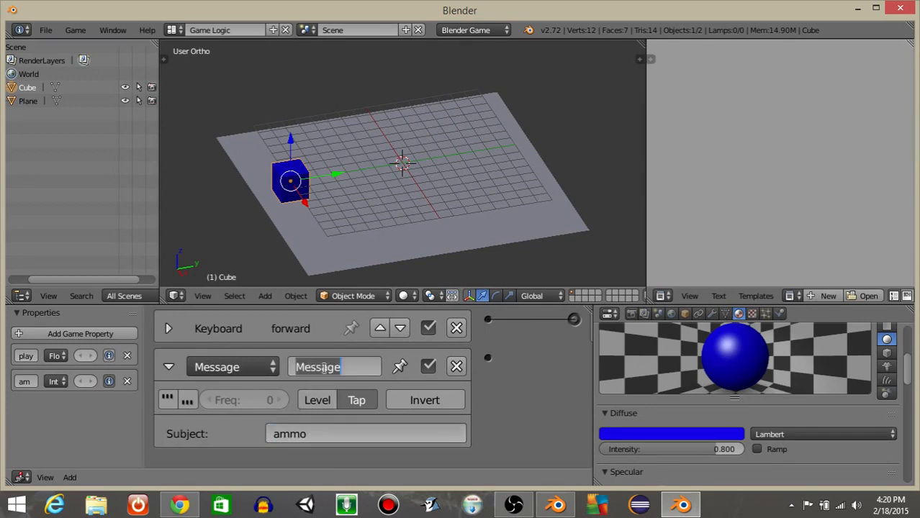
text(ammo)
key(Return)
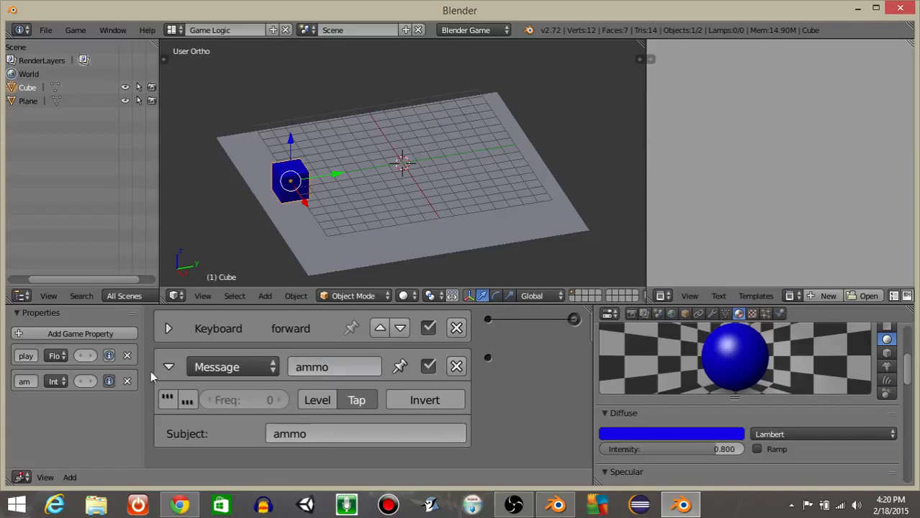
click(167, 368)
Add a Property actuator to the cube and set its mode to Add.
ctrl+scroll(437, 367, right, 10)
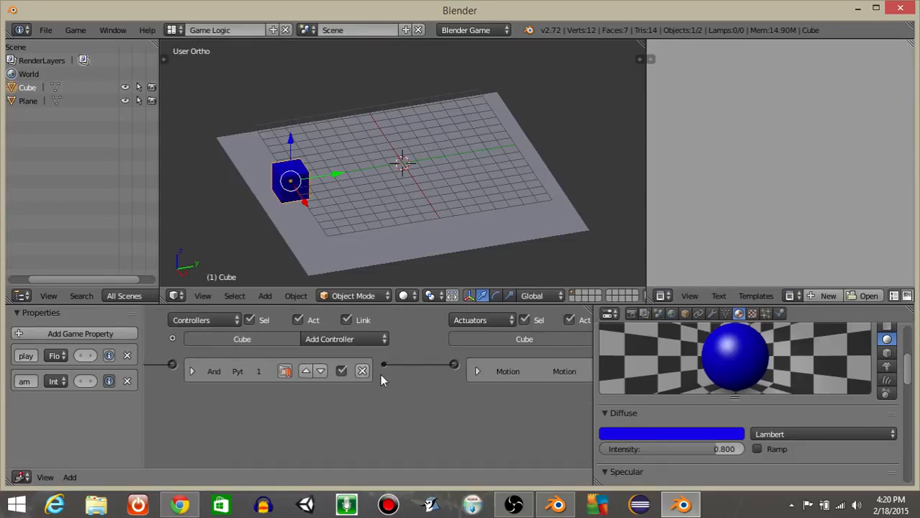
ctrl+scroll(382, 367, right, 2)
scroll(470, 407, up, 3)
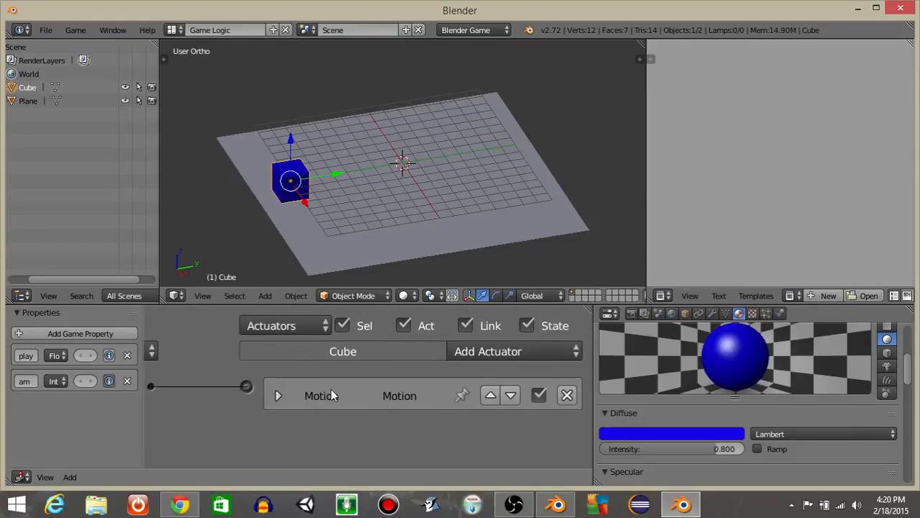
click(472, 353)
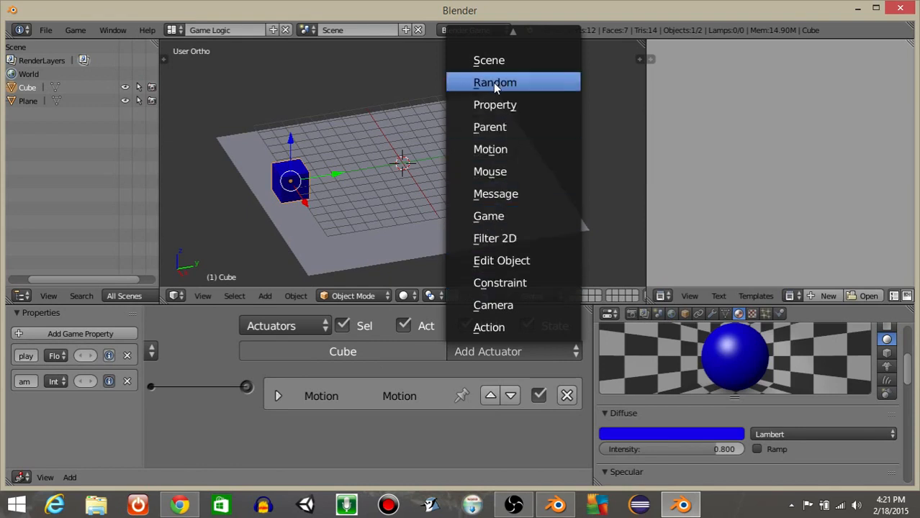
click(495, 106)
scroll(402, 359, down, 3)
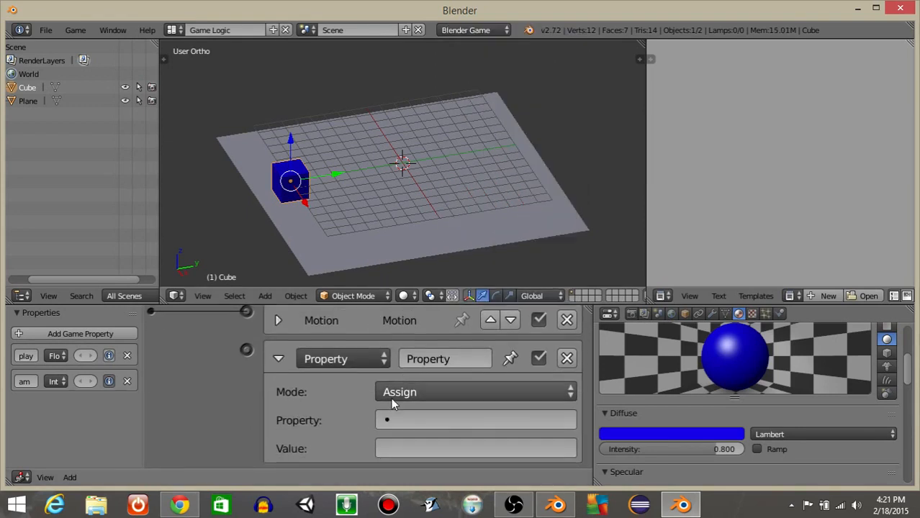
click(405, 392)
click(406, 347)
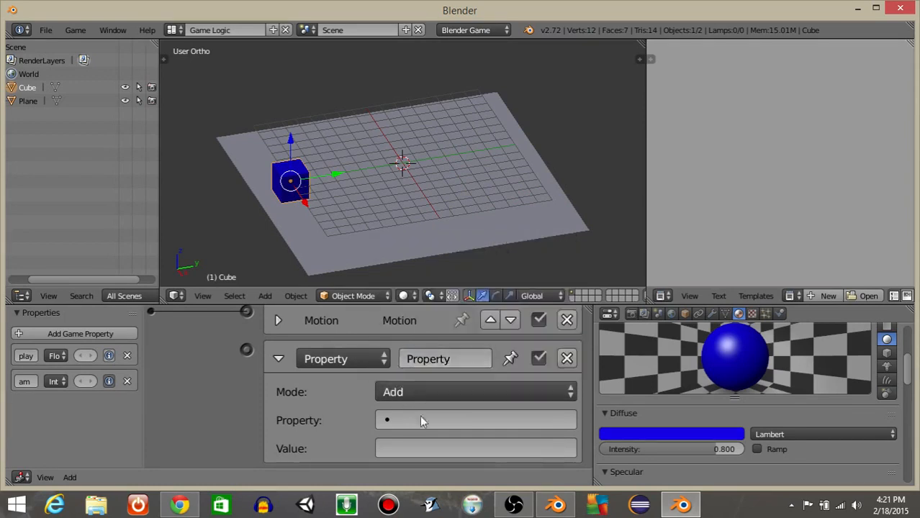
Set the Property actuator to act on the ammo property with a value of 5.
click(421, 419)
click(407, 210)
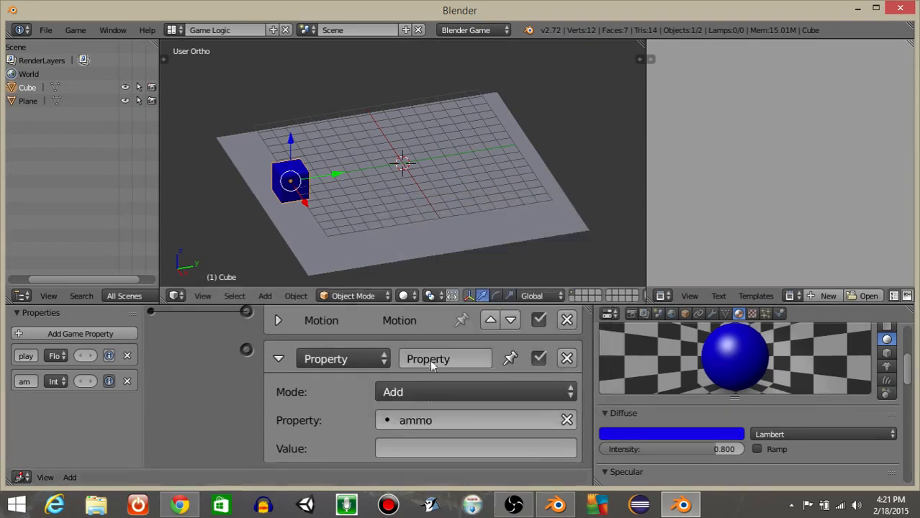
click(405, 446)
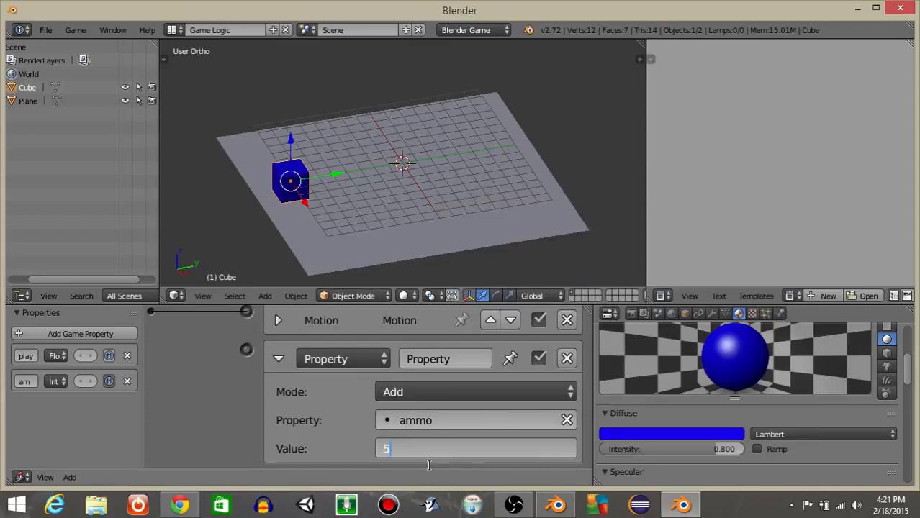
key(Return)
Link the ammo Message sensor to the Property actuator and collapse the actuator and its And controller.
scroll(320, 431, down, 3)
middle_drag(256, 394, 474, 402)
scroll(465, 400, down, 2)
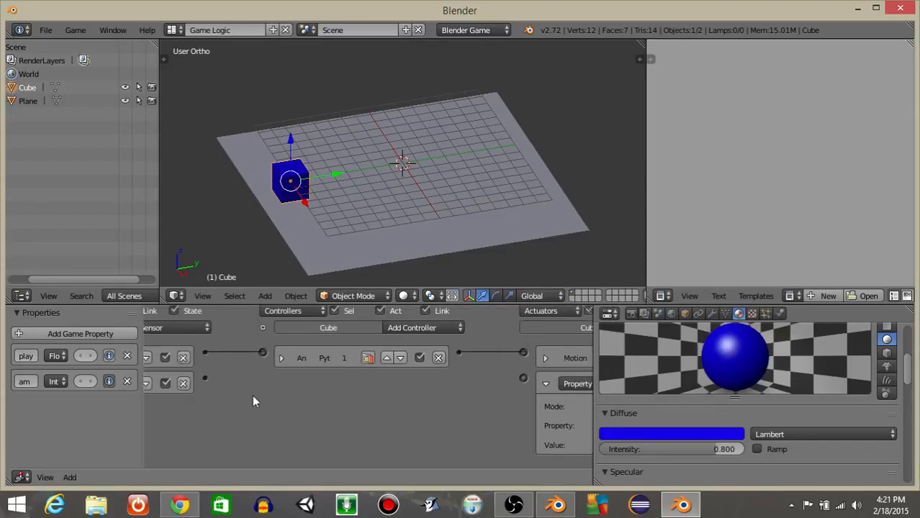
drag(206, 379, 523, 378)
click(546, 384)
click(283, 393)
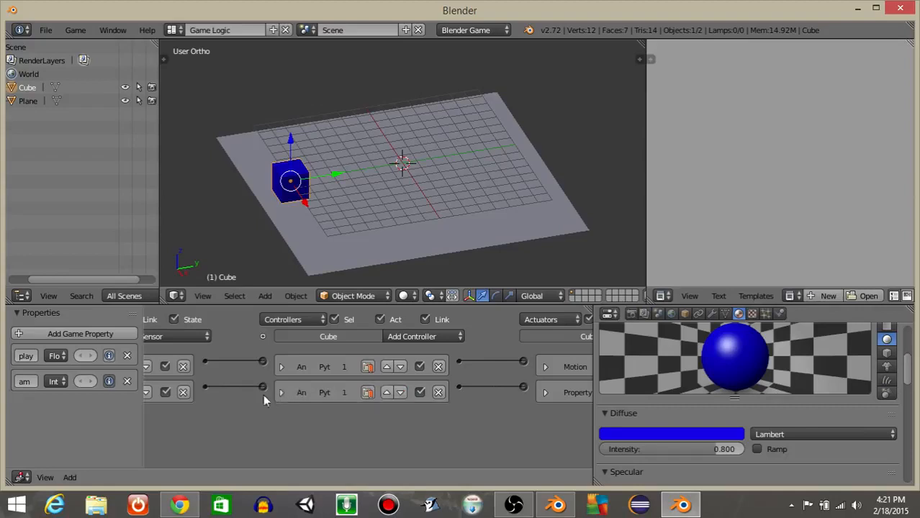
Add a second cube at the centre of the plane and set its physics type to Character.
middle_drag(262, 396, 421, 380)
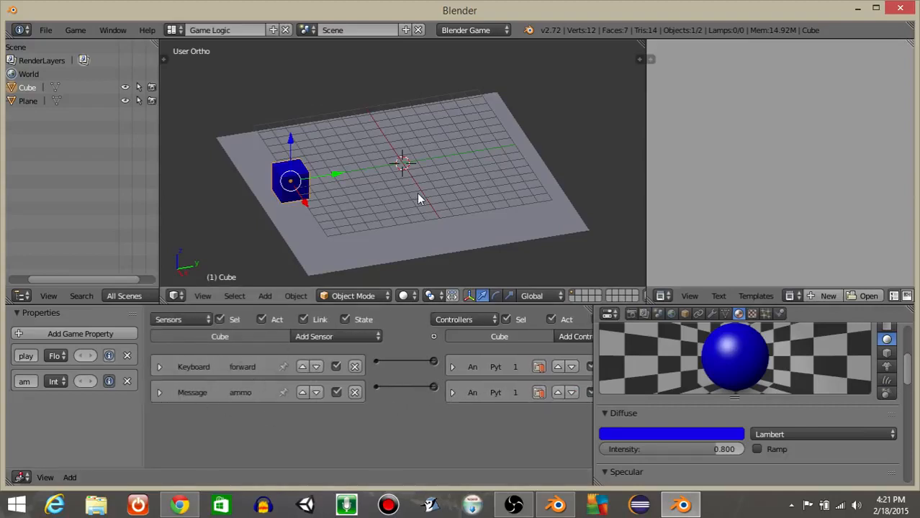
key(space)
text(add cube)
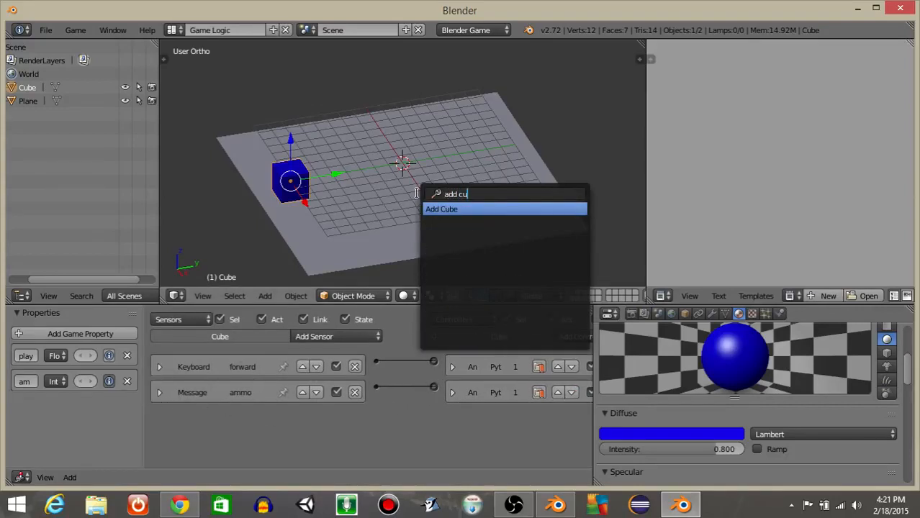
key(Return)
click(780, 314)
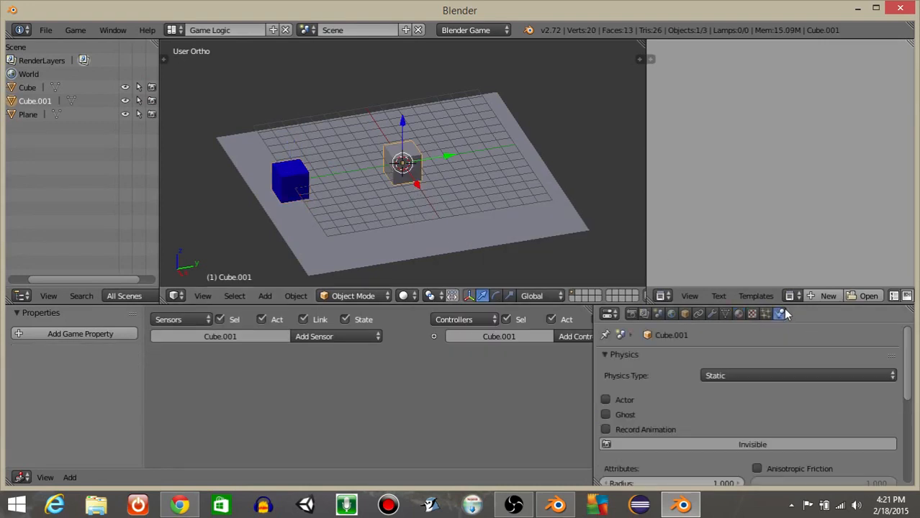
middle_drag(470, 190, 356, 173)
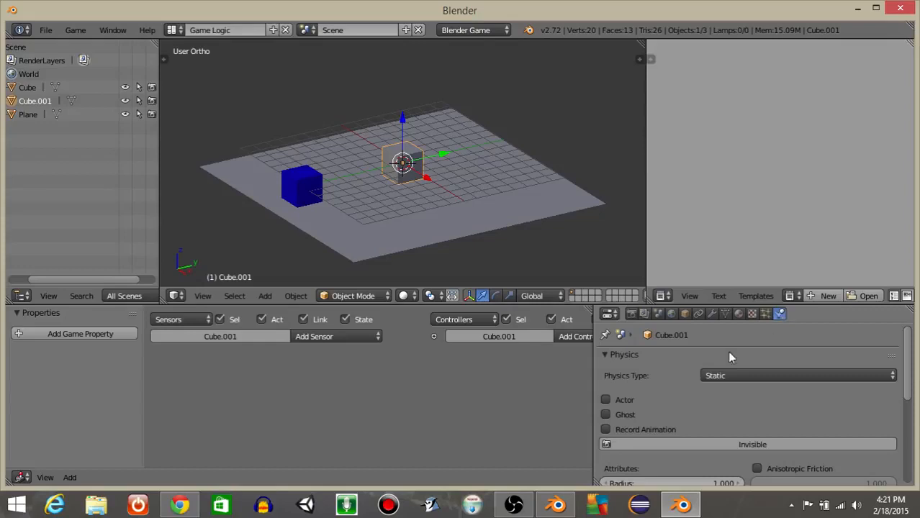
click(706, 376)
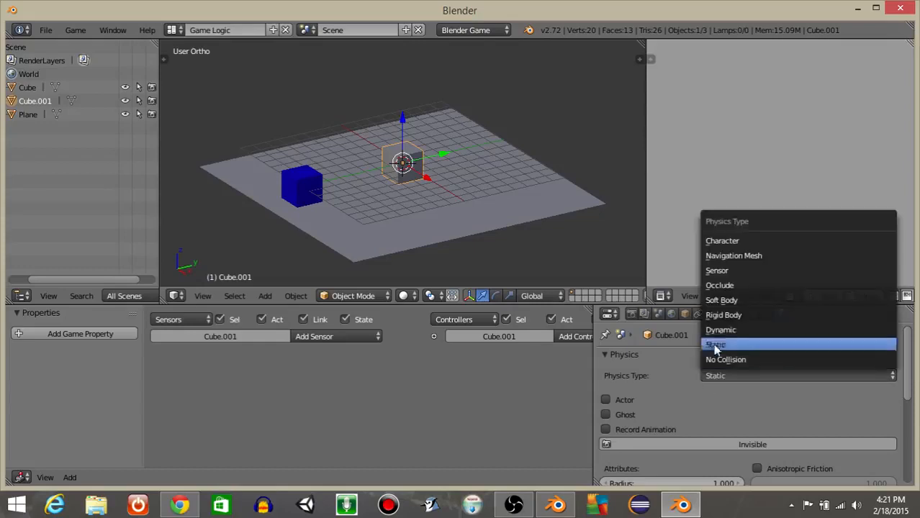
click(720, 242)
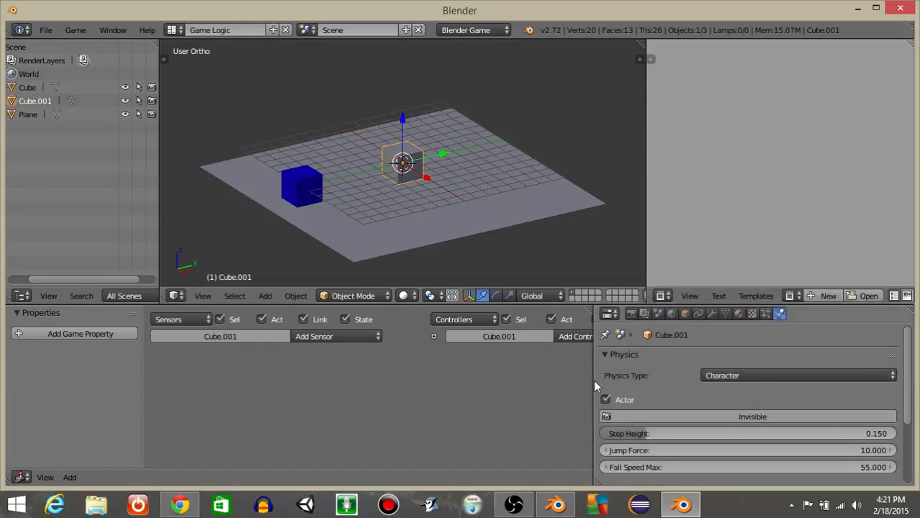
Widen the logic brick area and rename the new cube to item.
drag(596, 379, 690, 360)
scroll(404, 395, up, 5)
middle_drag(254, 402, 379, 386)
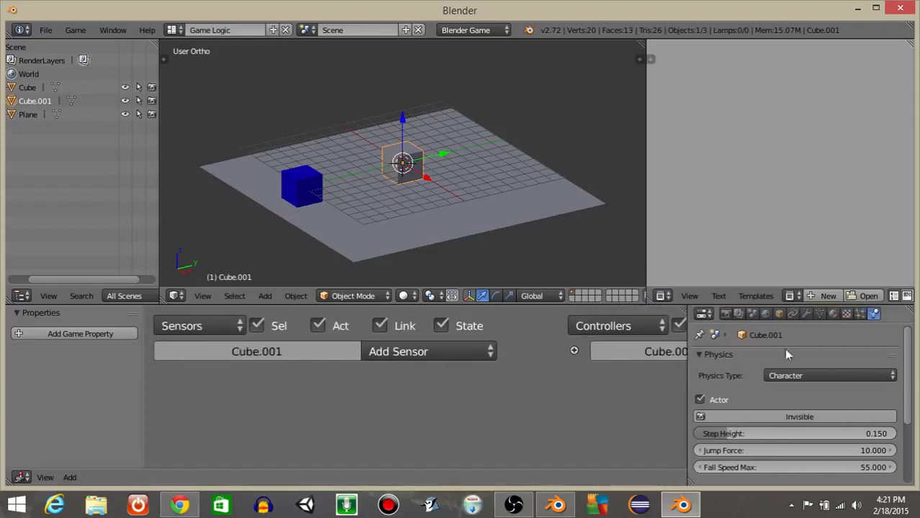
click(779, 313)
click(758, 357)
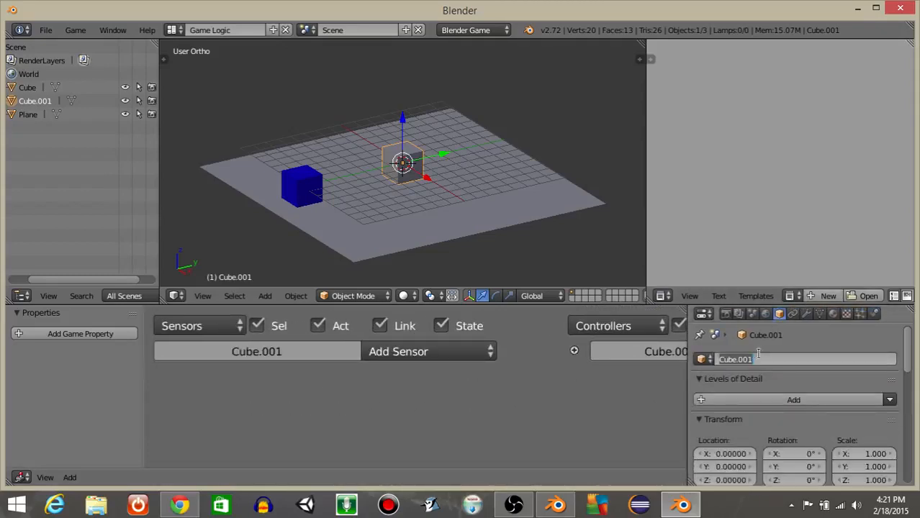
text(item)
key(Return)
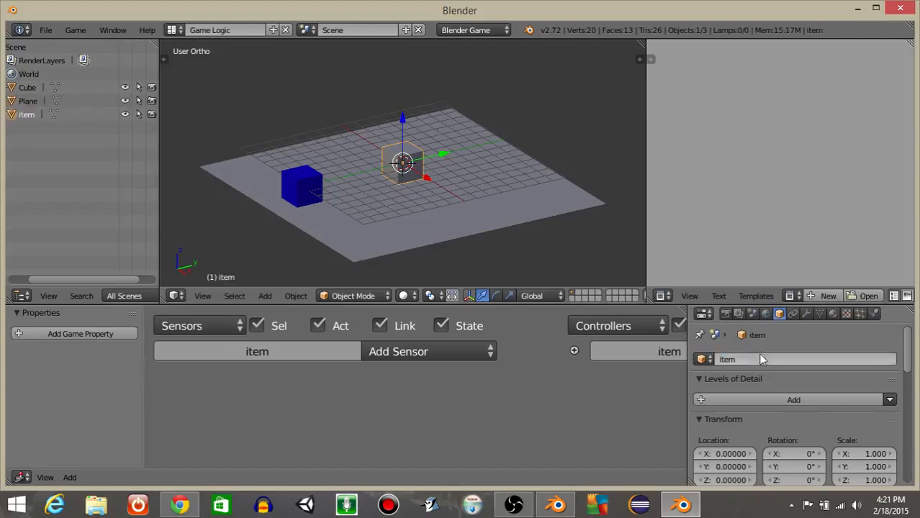
Add a Collision sensor to the item cube with Tap enabled and the property player, and collapse its brick.
click(395, 352)
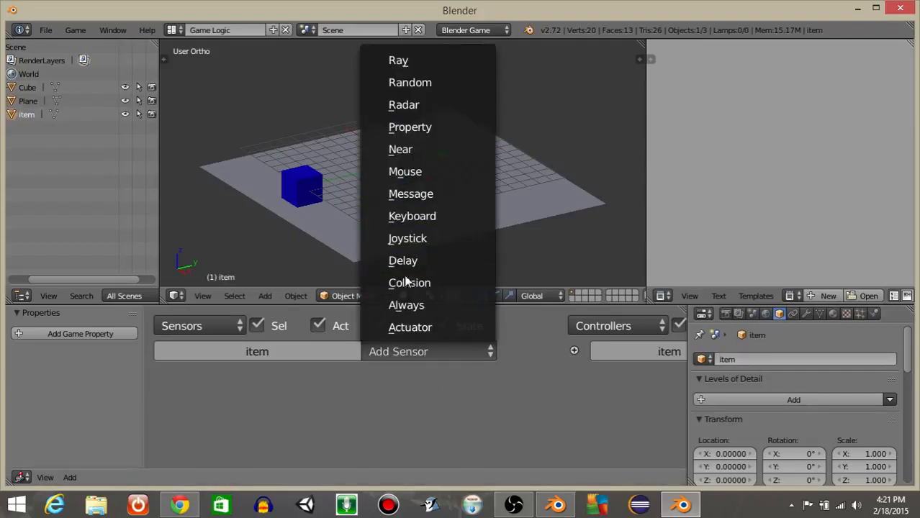
click(406, 283)
scroll(345, 398, down, 1)
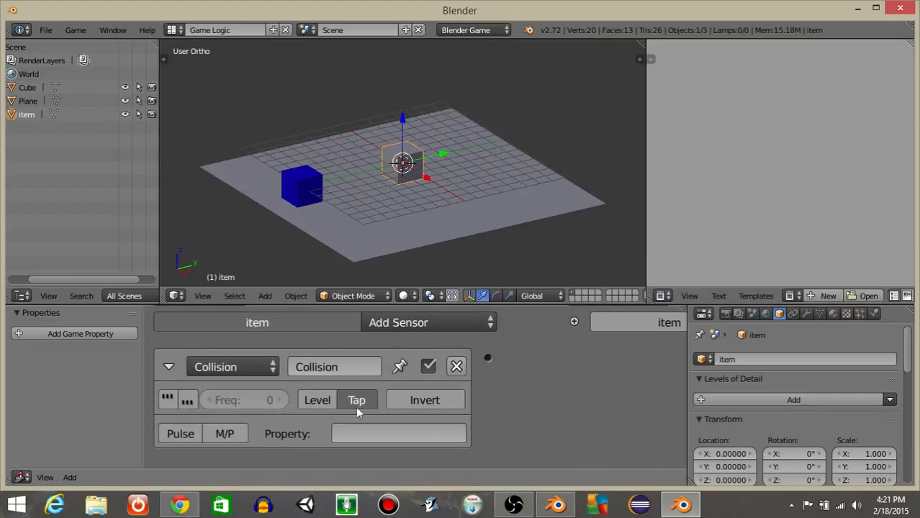
click(363, 435)
text(player)
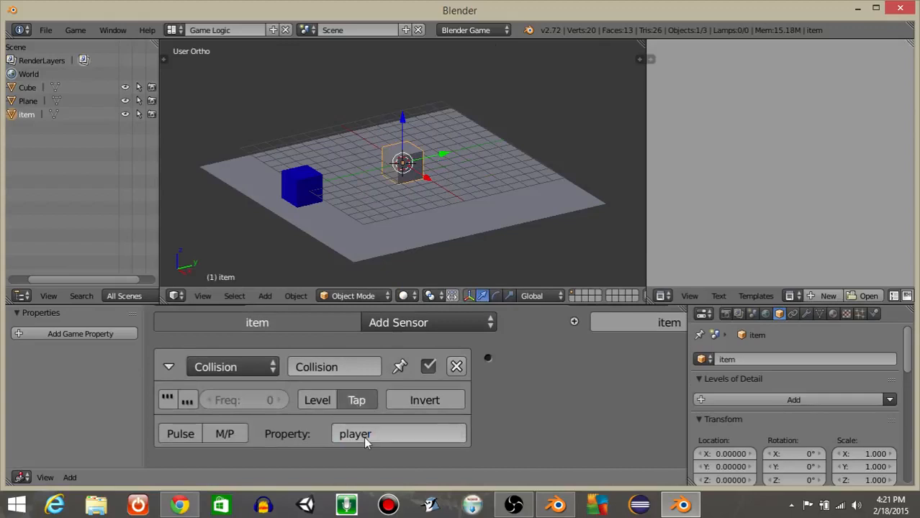
key(Return)
click(167, 367)
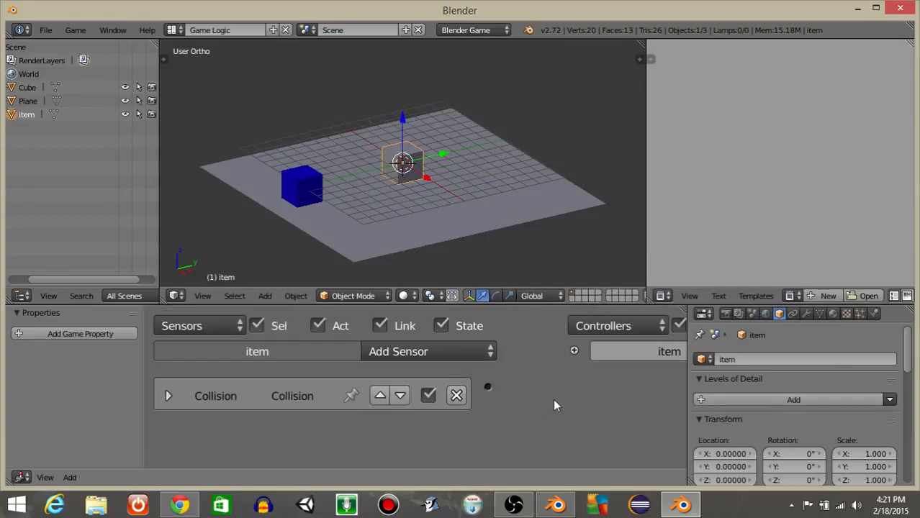
Add a Message actuator to the item cube with the subject ammo.
middle_drag(532, 398, 231, 386)
middle_drag(583, 396, 272, 391)
click(596, 353)
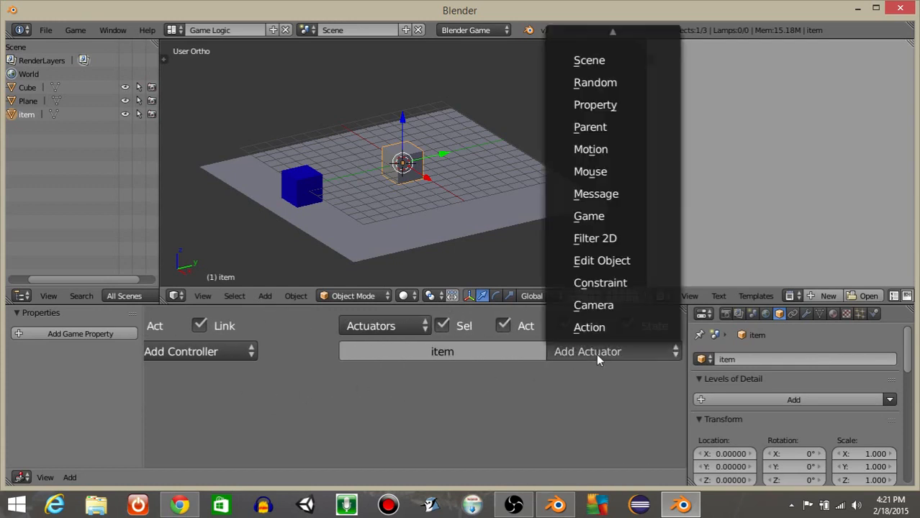
click(587, 194)
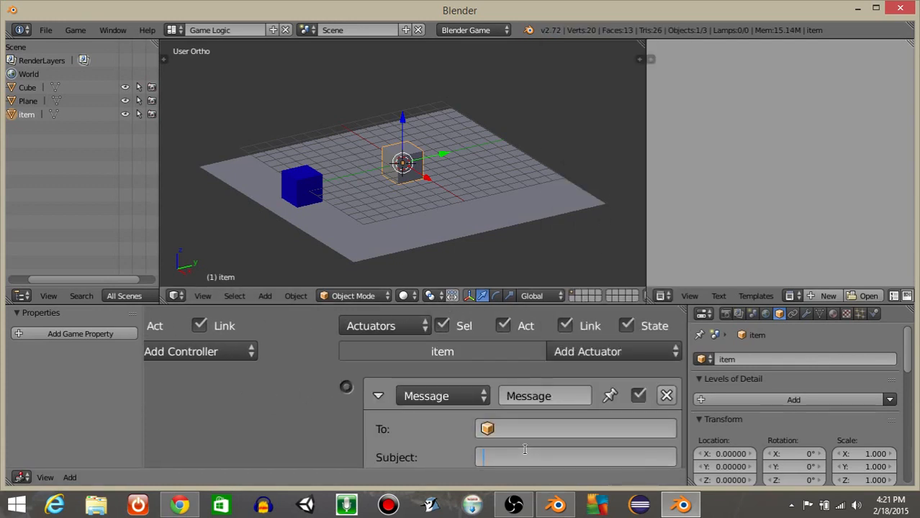
key(Return)
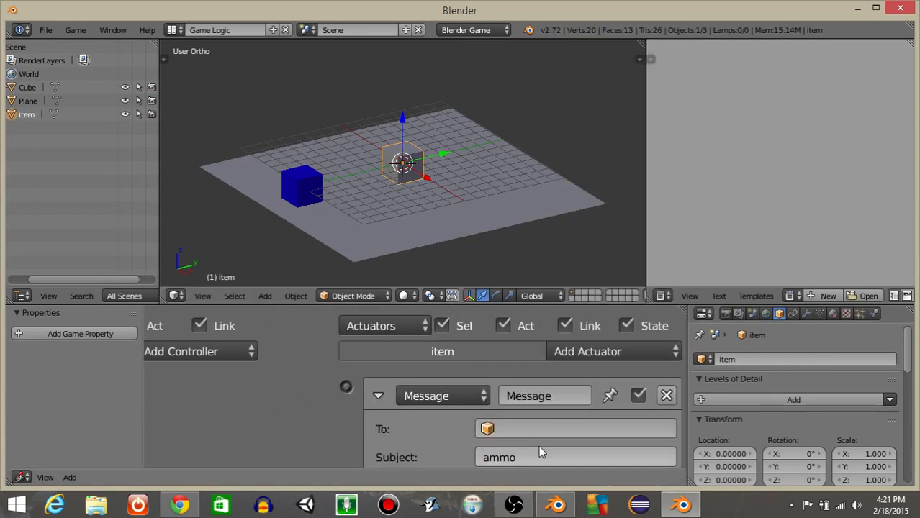
Link the item's Collision sensor to the Message actuator through an And controller and collapse the actuator.
scroll(538, 446, down, 4)
middle_drag(390, 410, 470, 405)
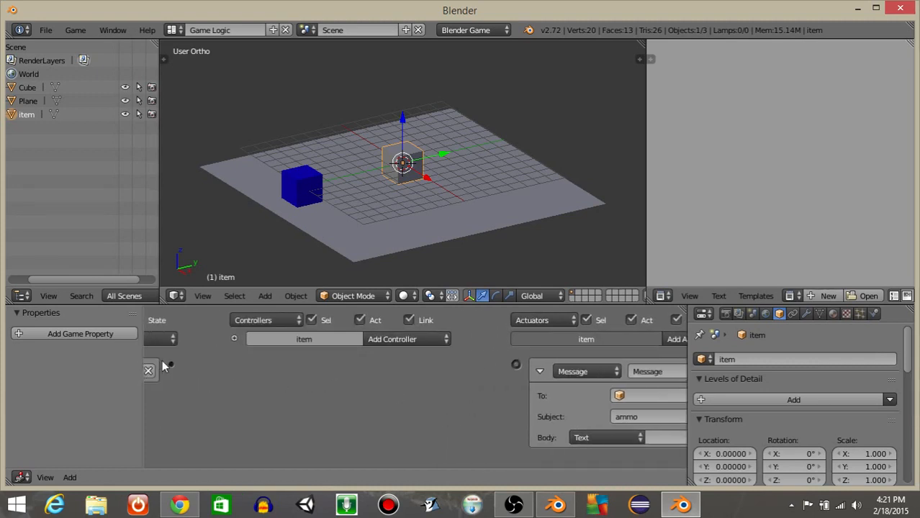
drag(172, 364, 516, 364)
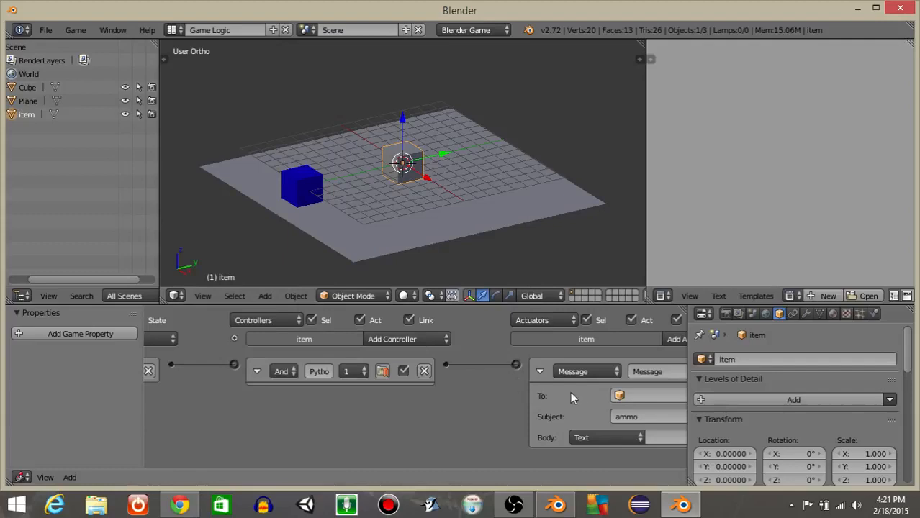
middle_drag(570, 395, 483, 352)
click(456, 372)
Add an Edit Object actuator set to End Object on the item cube and link it to the existing And controller.
click(621, 339)
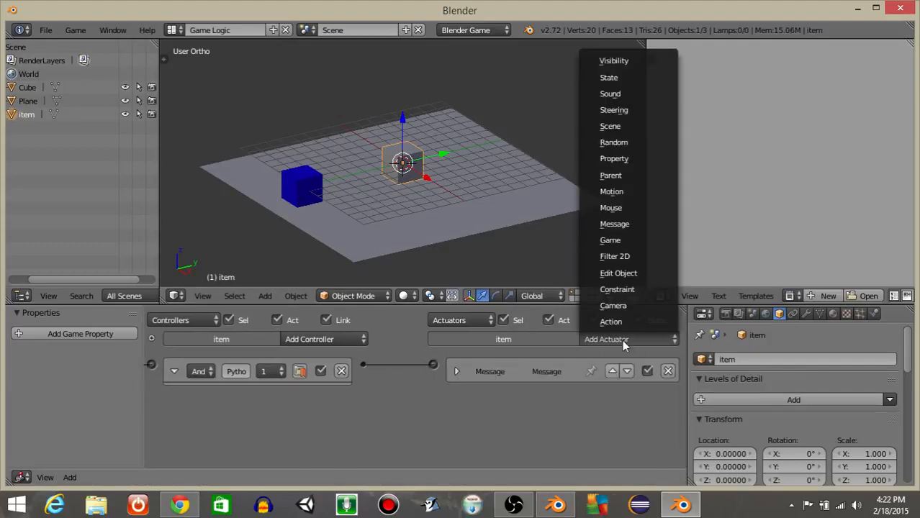
click(624, 271)
scroll(552, 378, down, 2)
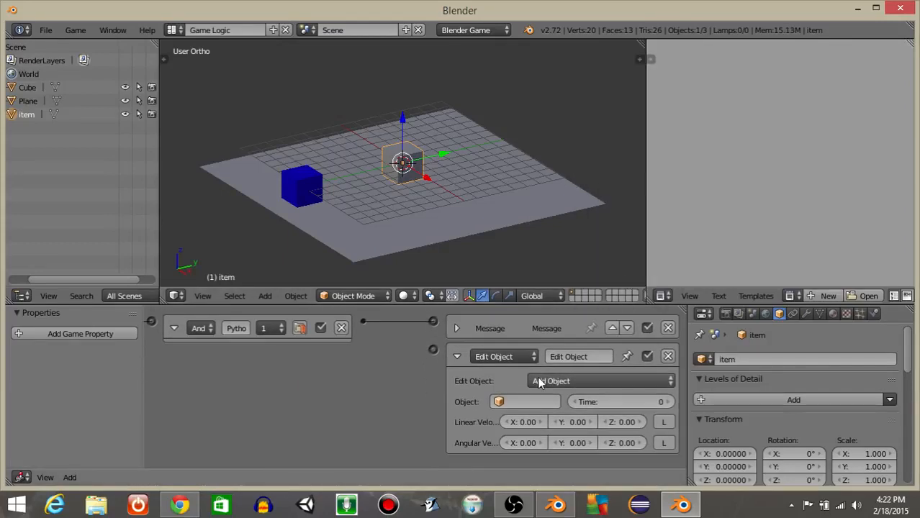
click(539, 382)
click(545, 347)
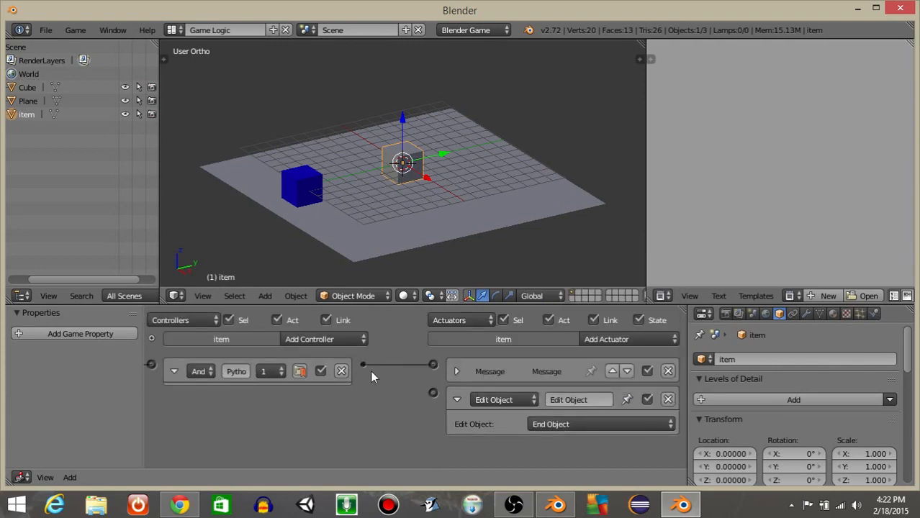
drag(435, 392, 433, 392)
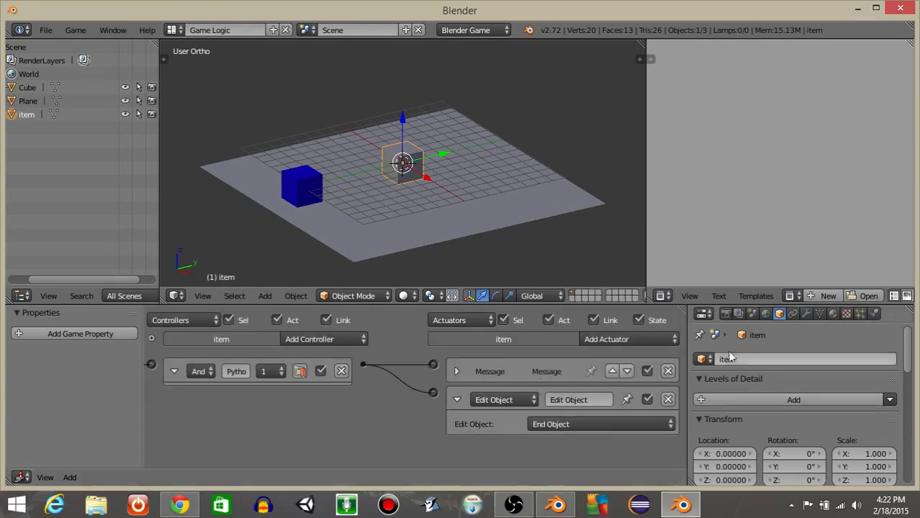
Give the item cube a new material with a red diffuse colour.
click(833, 315)
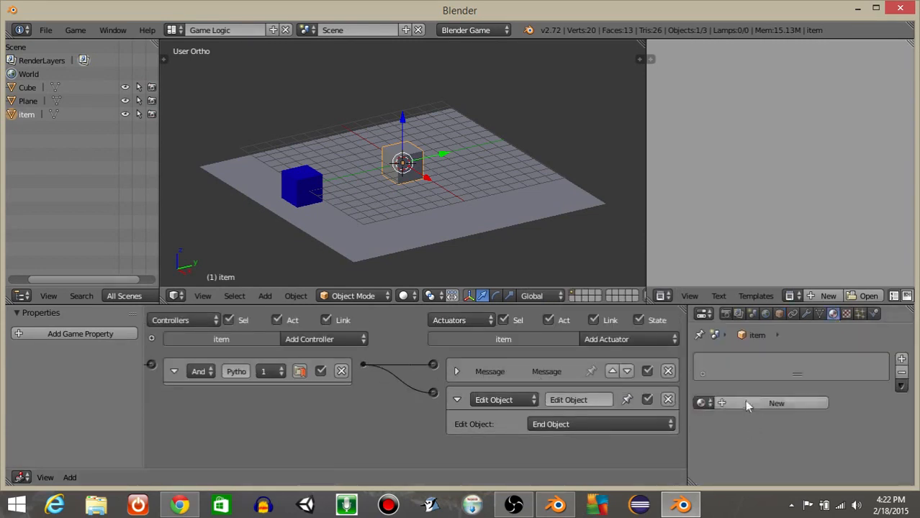
click(745, 402)
scroll(804, 401, down, 5)
click(769, 434)
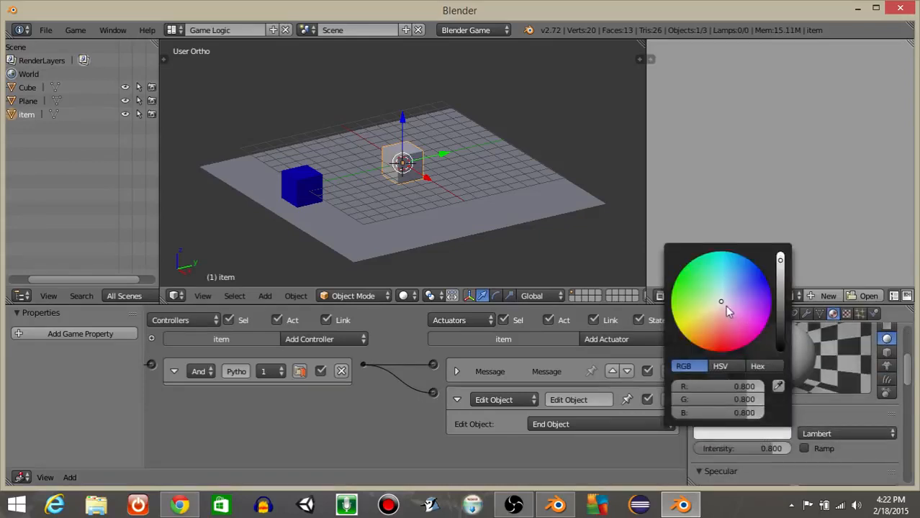
drag(722, 302, 725, 358)
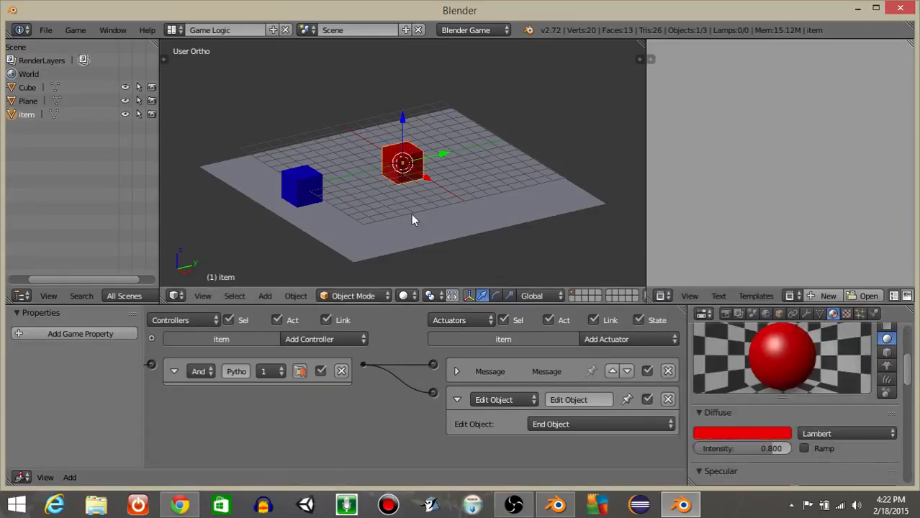
Test the game by moving the blue player cube forward into the red item cube, and end the game.
key(p)
key(Up)
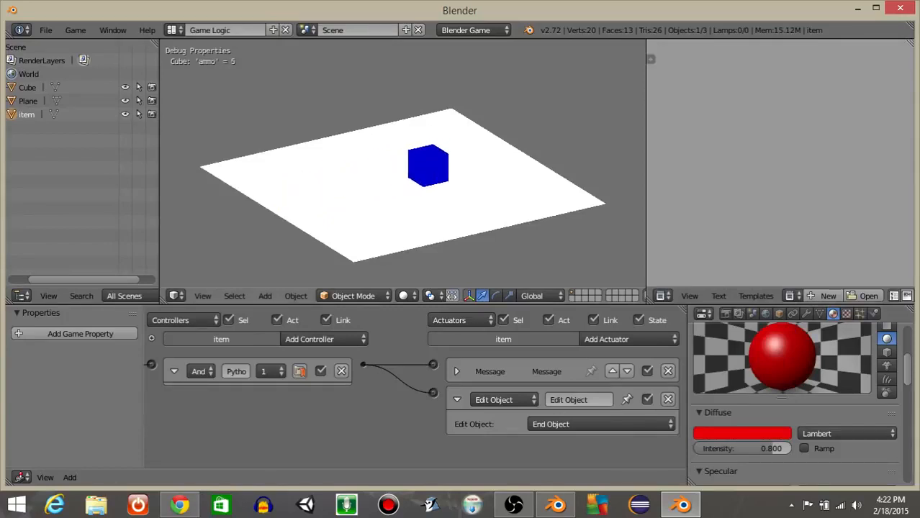
key(Escape)
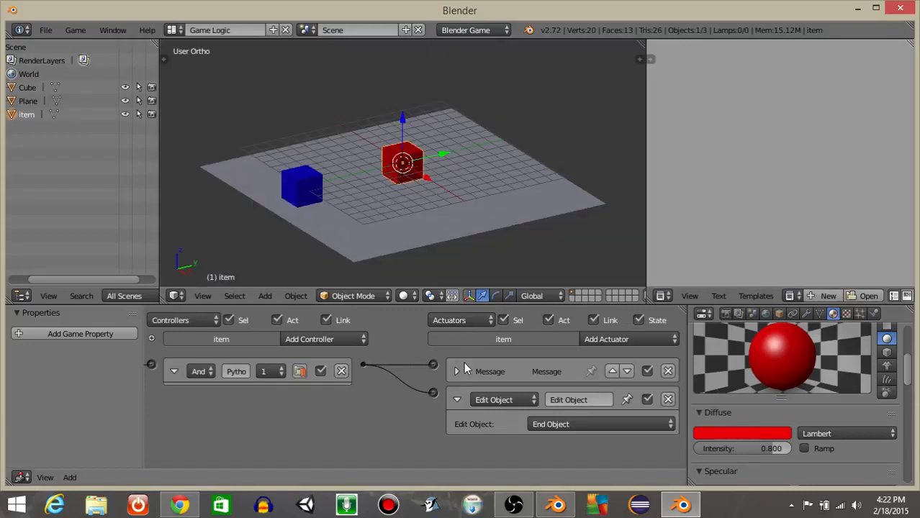
Review the item's Message actuator, then the player cube's sensors and the settings of its Property actuator.
click(456, 370)
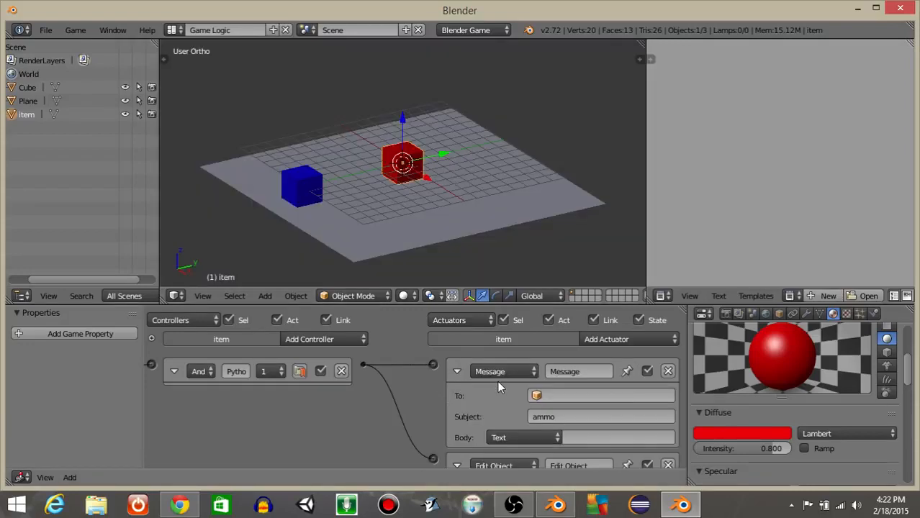
right_click(317, 197)
middle_drag(315, 397, 549, 407)
middle_drag(218, 414, 307, 397)
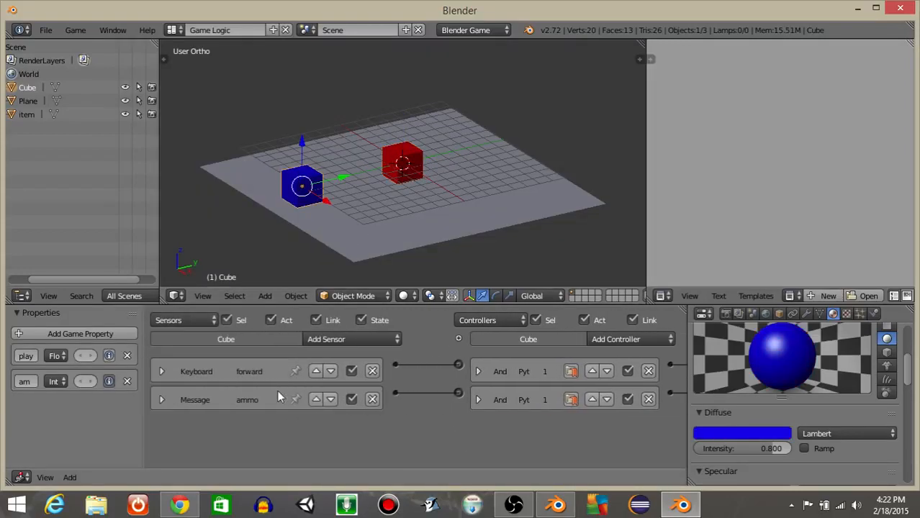
middle_drag(439, 390, 167, 392)
middle_drag(588, 401, 464, 396)
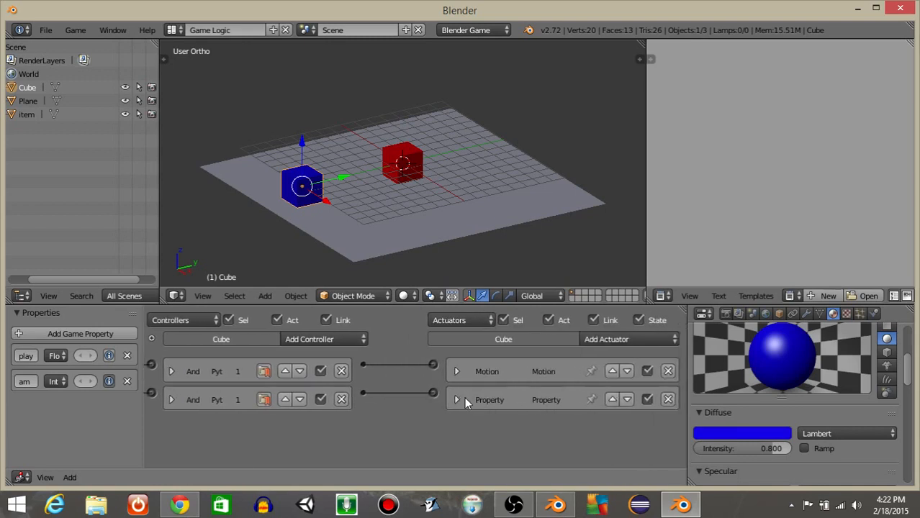
click(458, 401)
scroll(513, 407, down, 1)
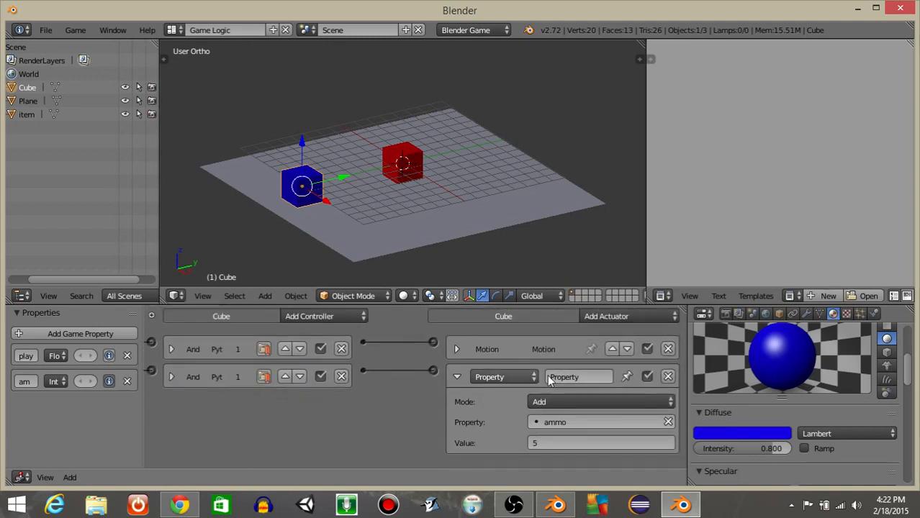
Duplicate the red item cube and place the copy along the Y axis near the plane's far edge.
right_click(399, 148)
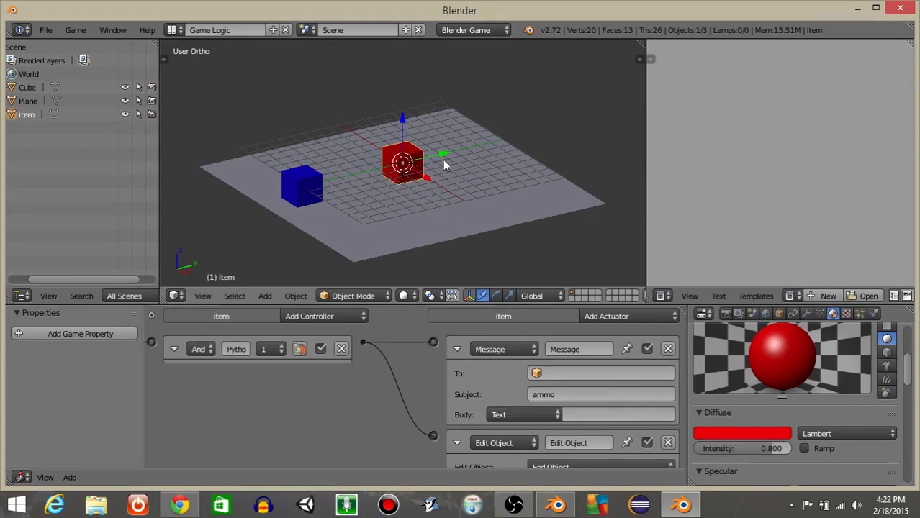
key(shift+d)
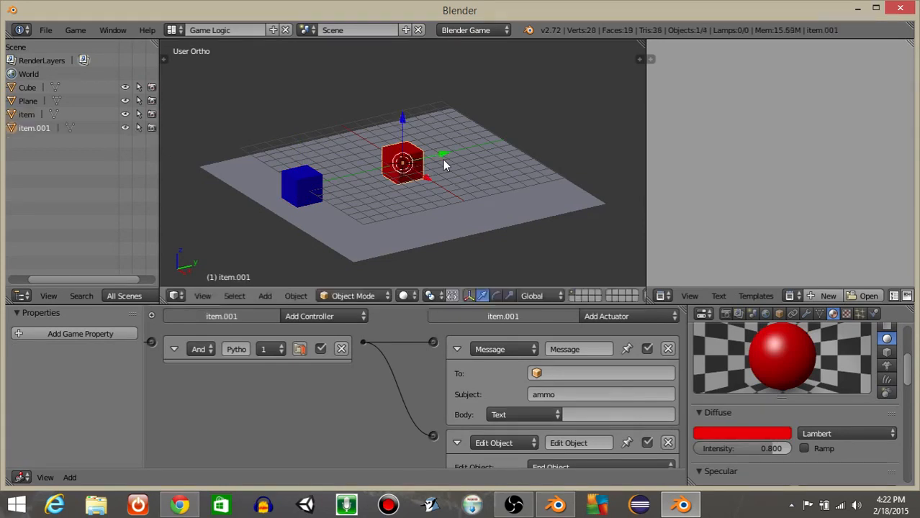
key(y)
click(492, 173)
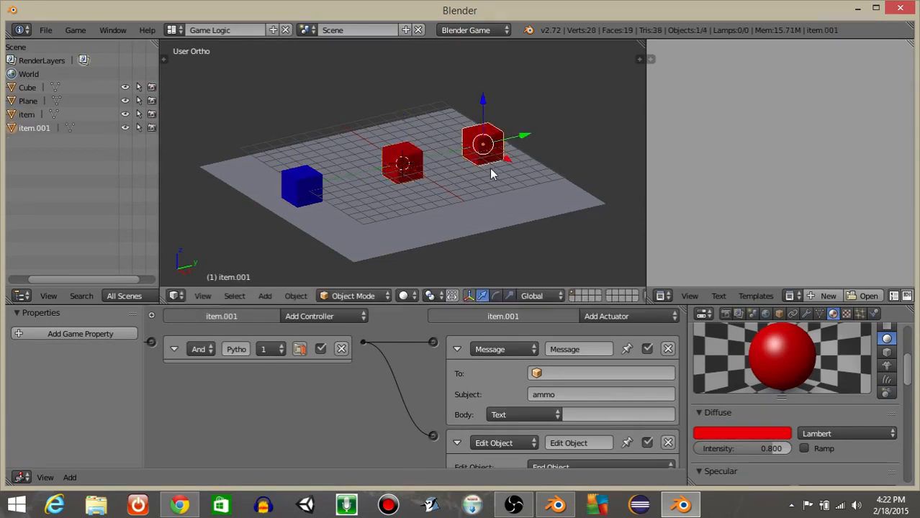
Test the game by moving the player cube forward through both red item cubes, and end the game.
key(p)
key(Up)
key(Up)
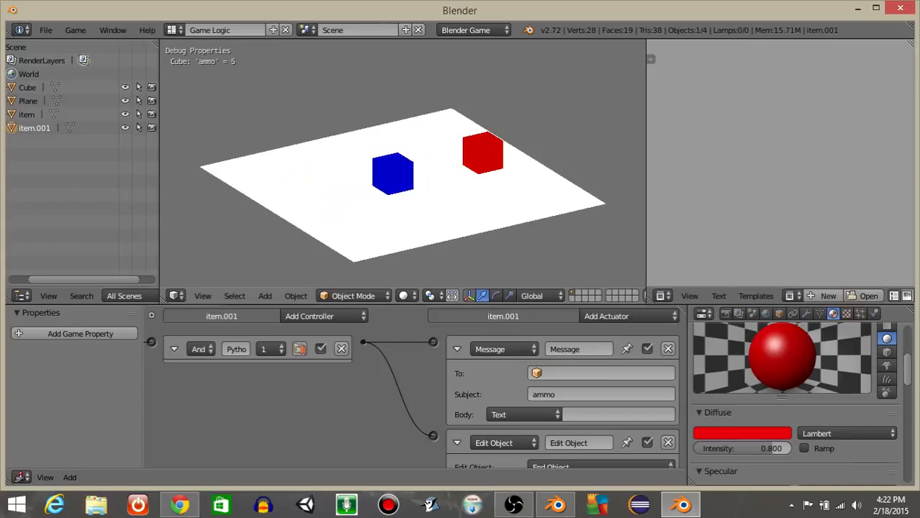
key(Up)
key(Escape)
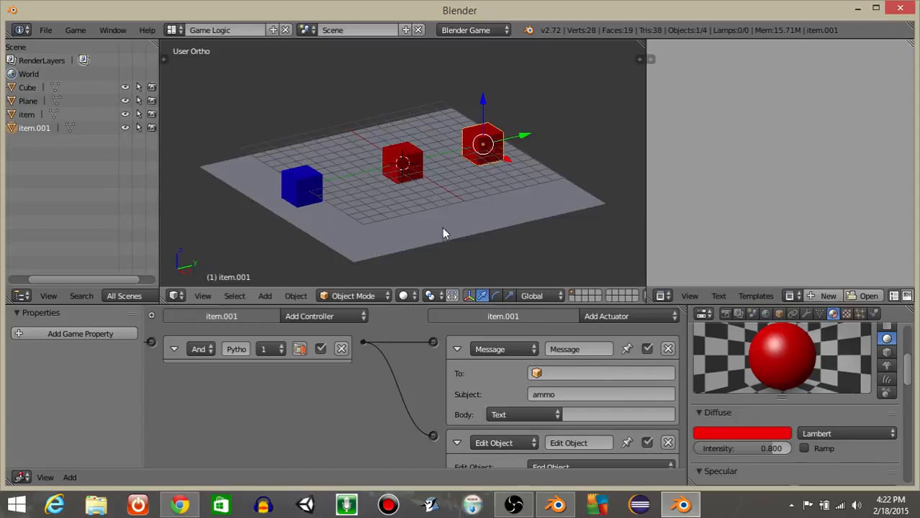
click(514, 508)
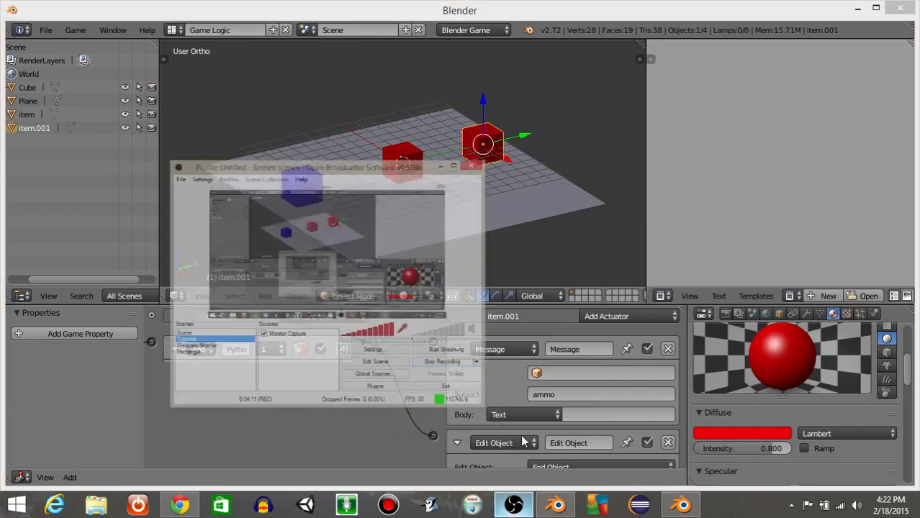